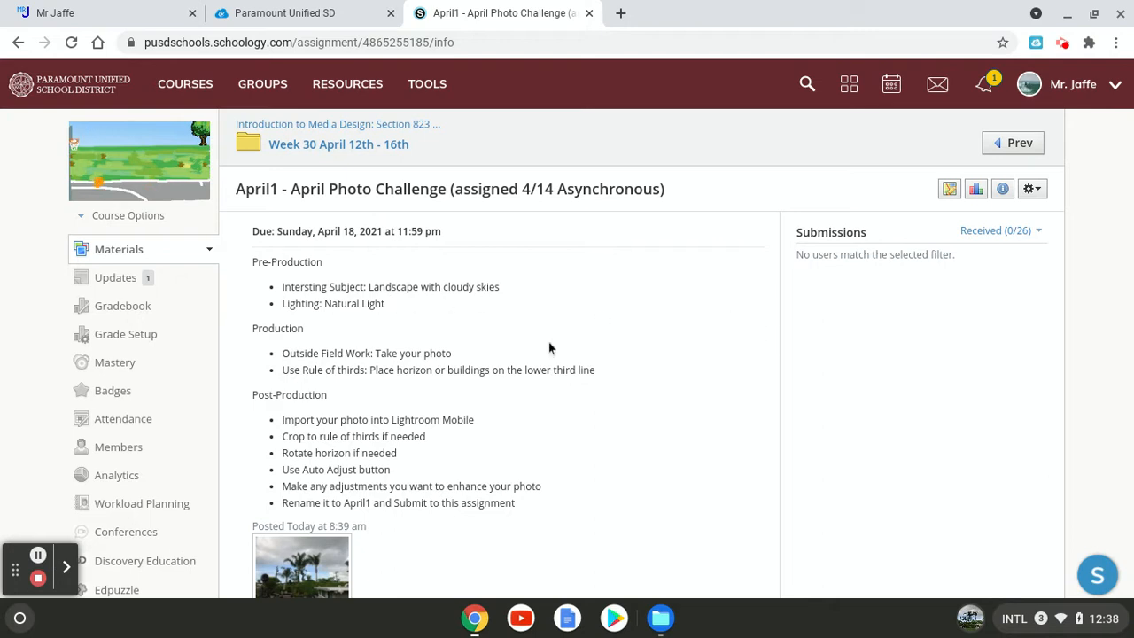
left_click(22, 618)
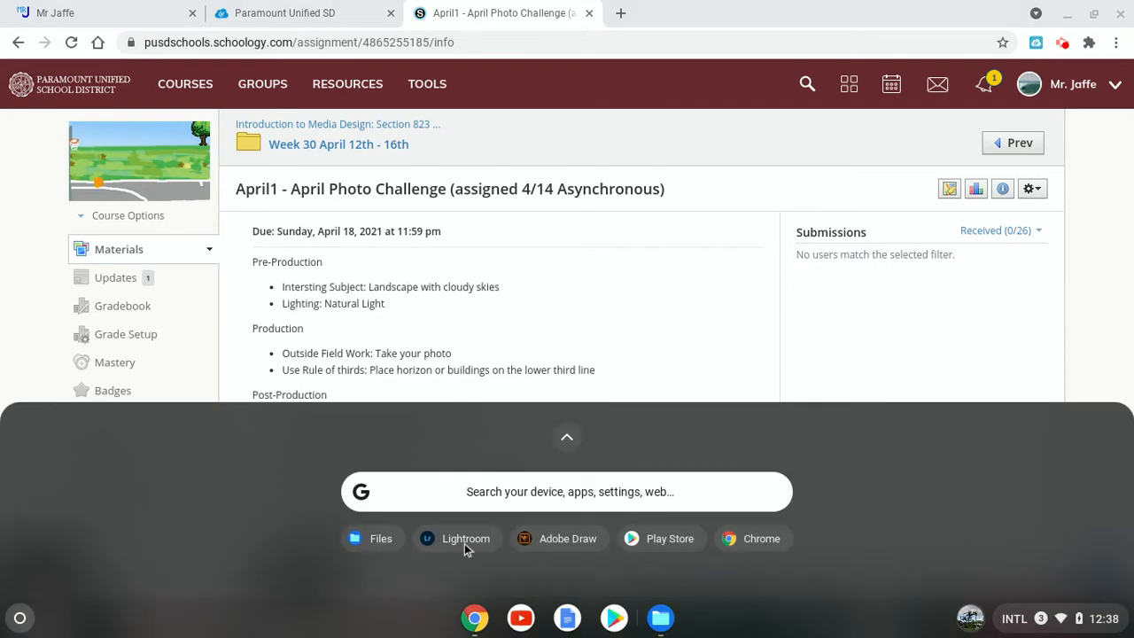
left_click(569, 438)
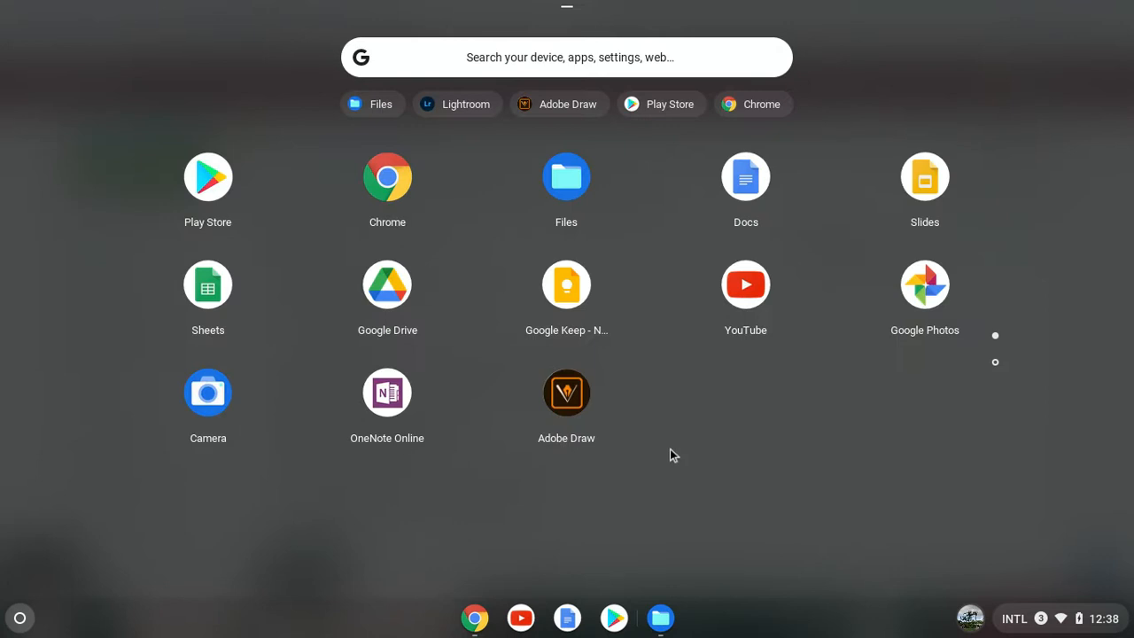
left_click(643, 483)
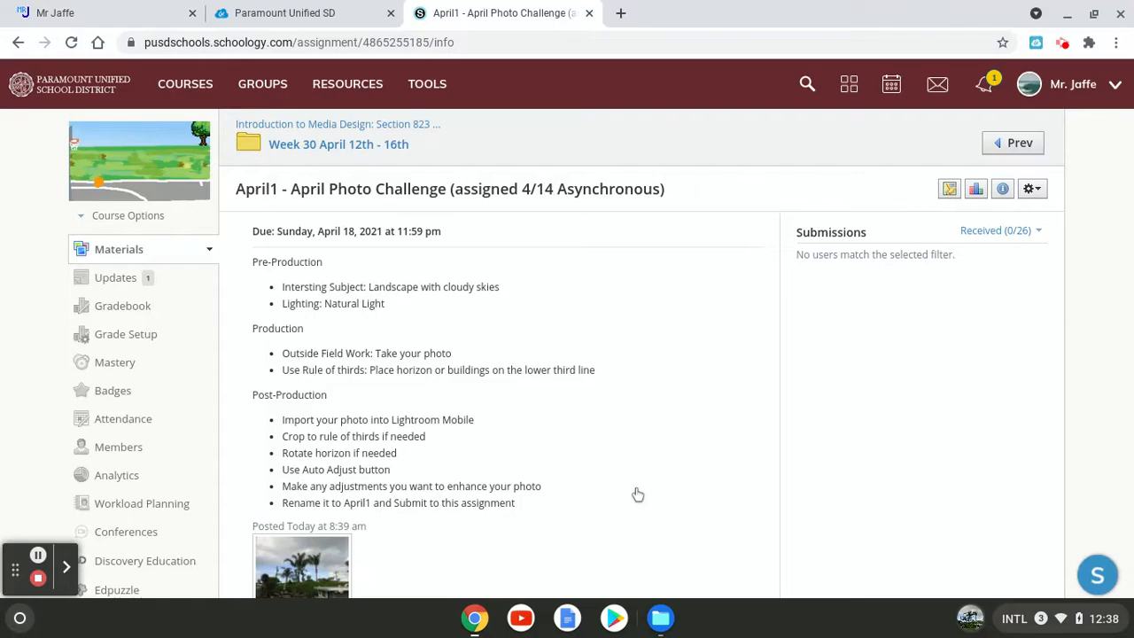
Step: Open the Lightroom app from the second page of the Chromebook's installed apps
left_click(20, 617)
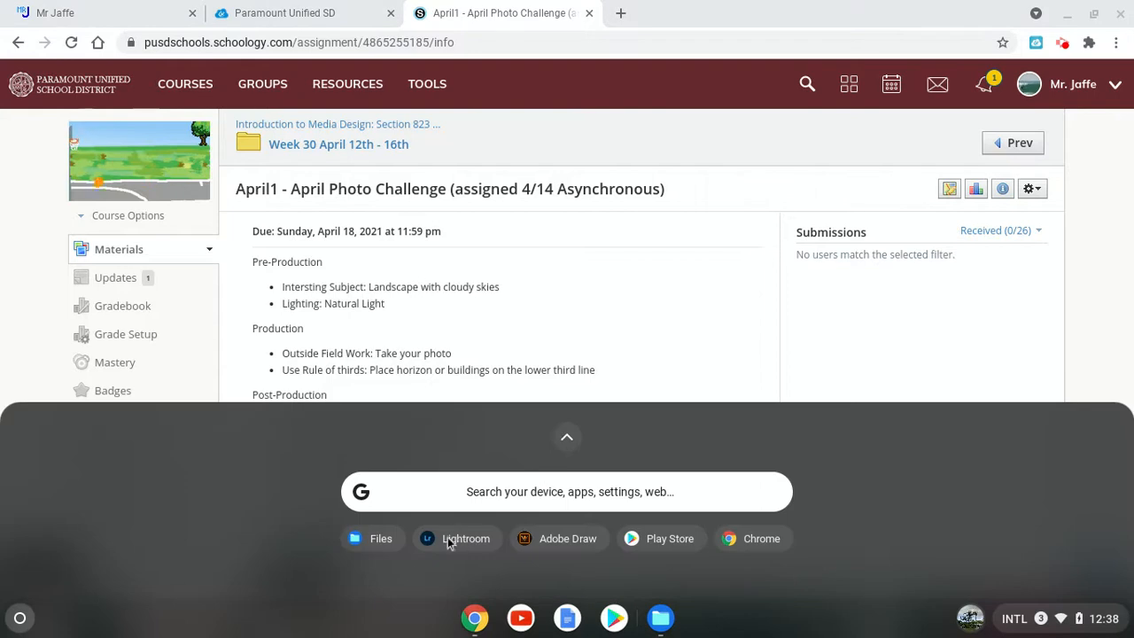
left_click(567, 436)
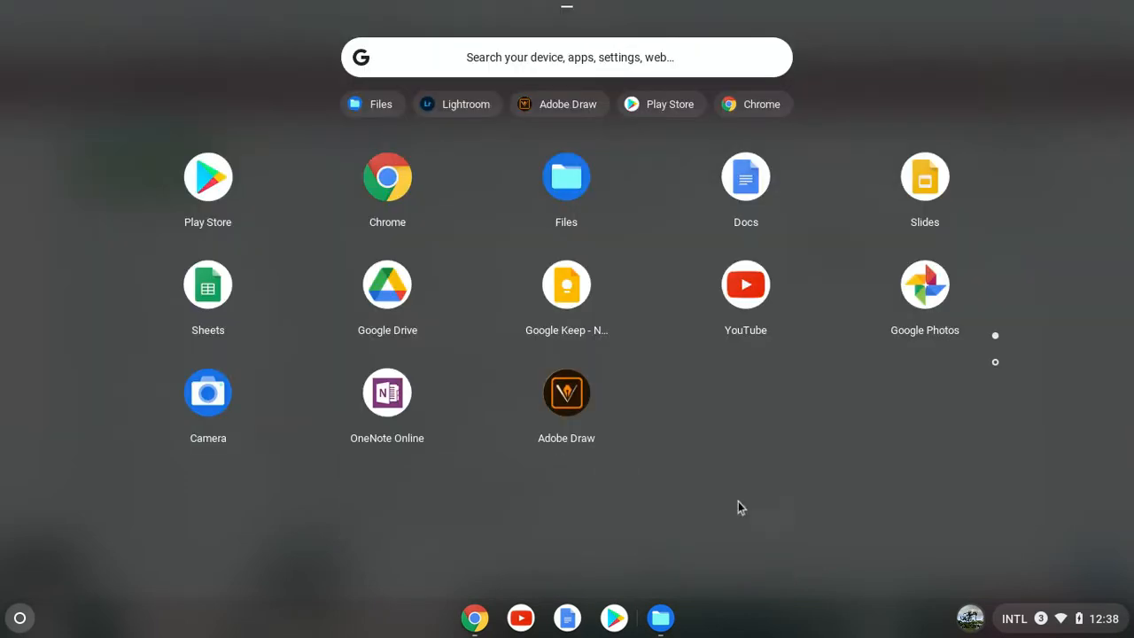
left_click(995, 363)
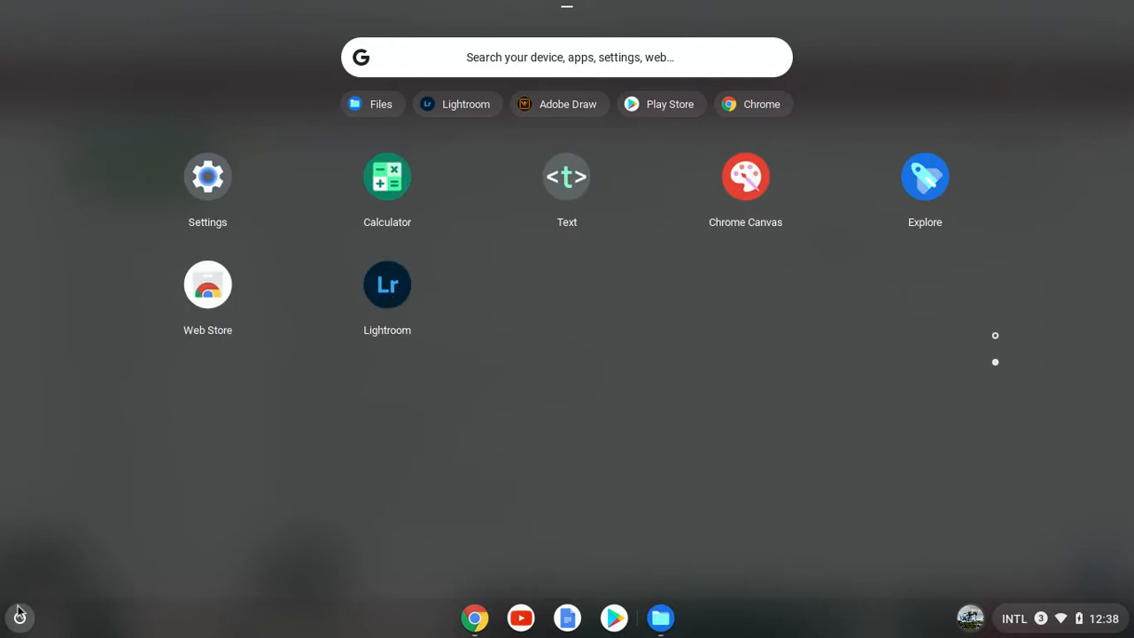
left_click(406, 304)
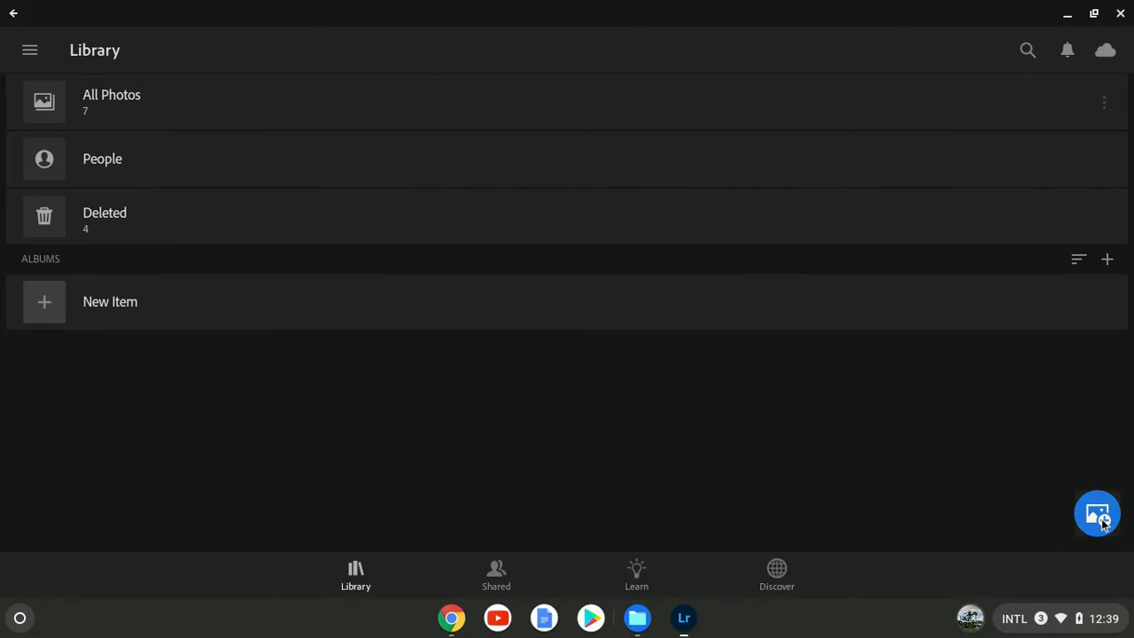
Step: Import only the darker, unedited palm tree photo dated April 14, 2021 into the library
left_click(1103, 522)
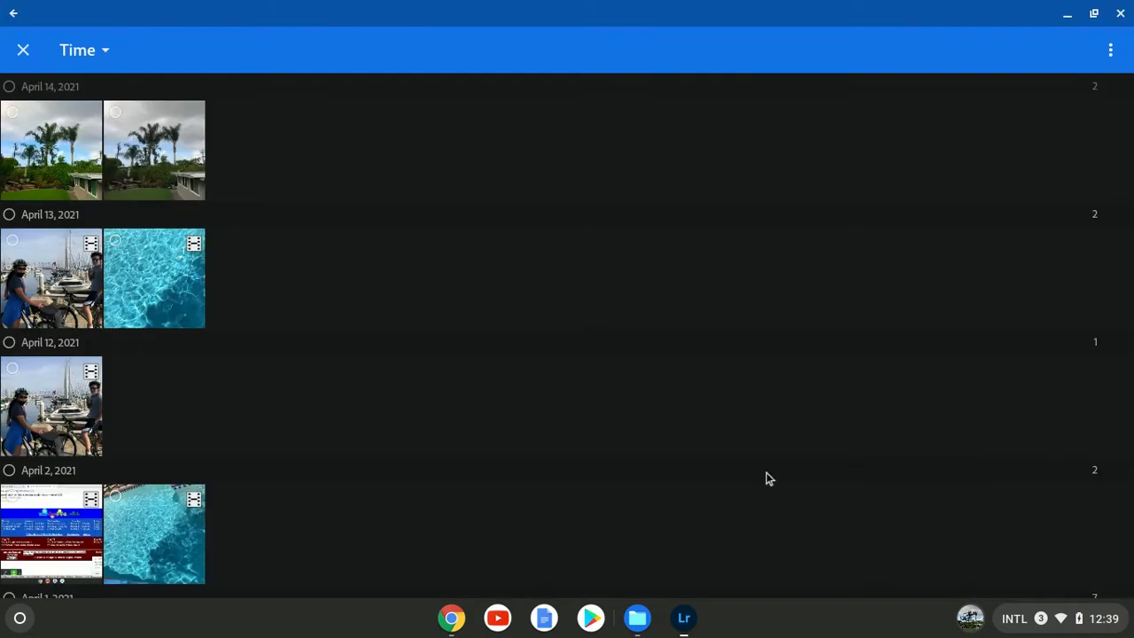
scroll(324, 465, "down", 3)
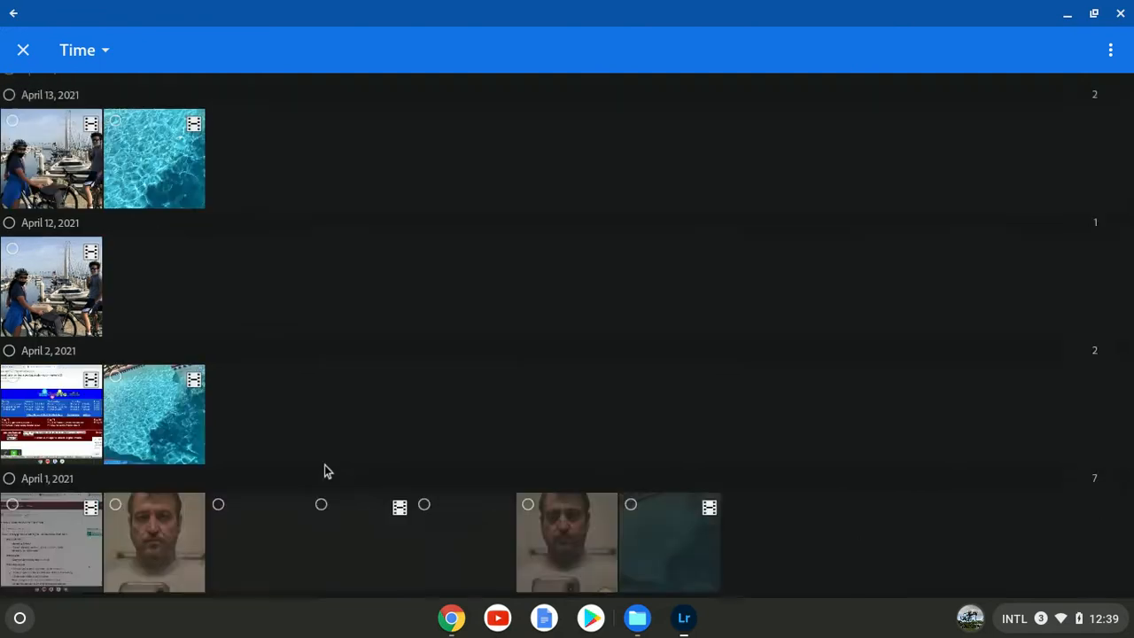
scroll(321, 454, "up", 3)
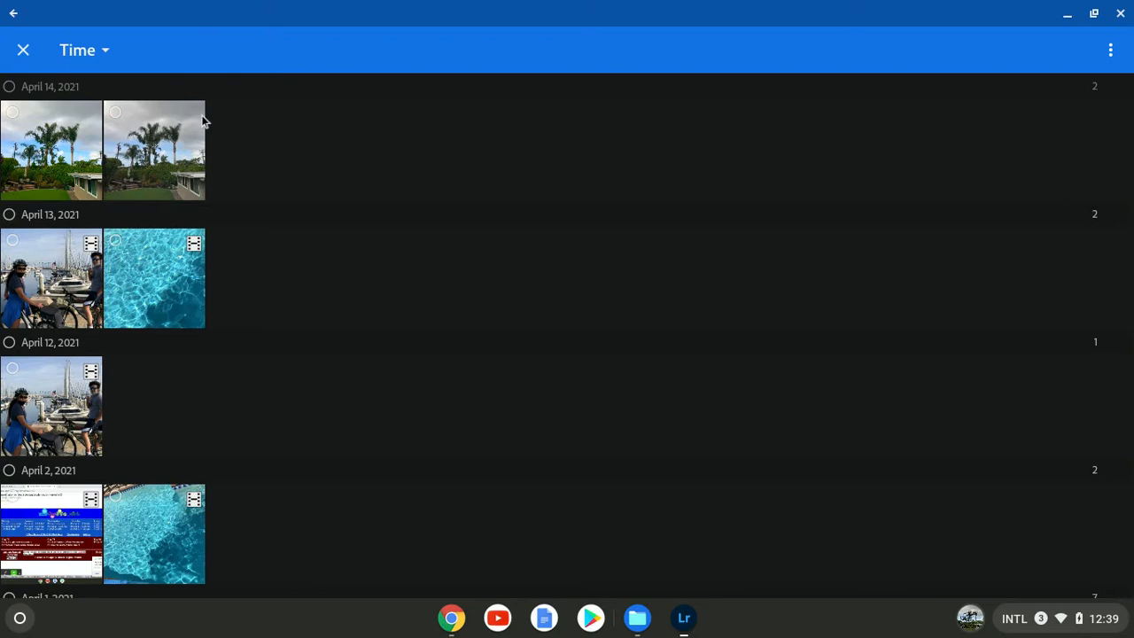
left_click(59, 175)
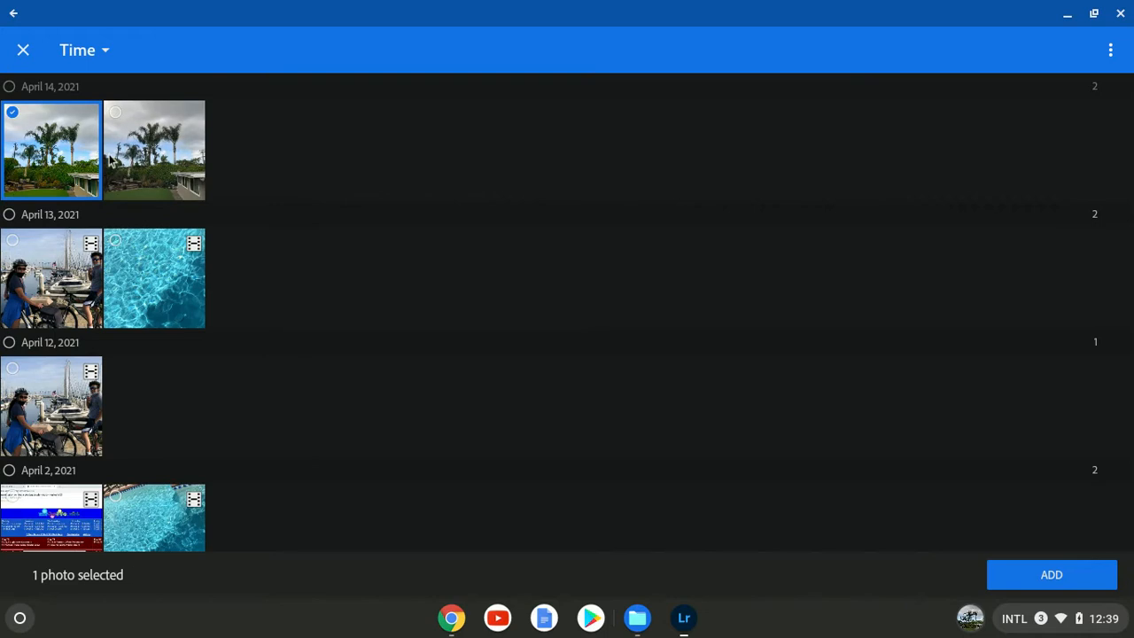
left_click(136, 156)
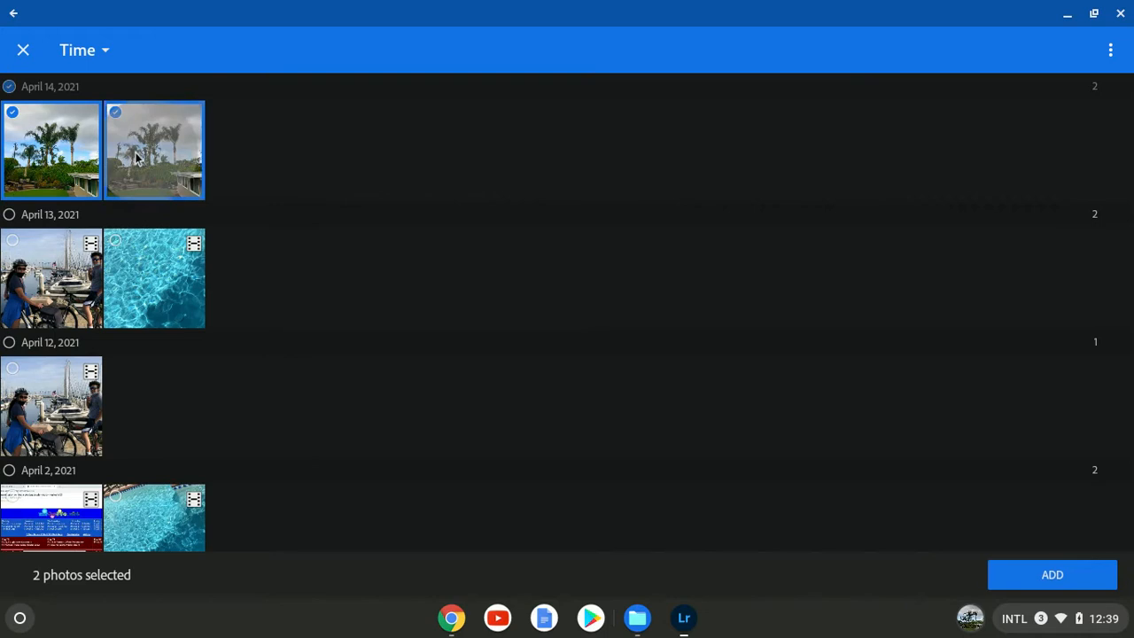
left_click(14, 114)
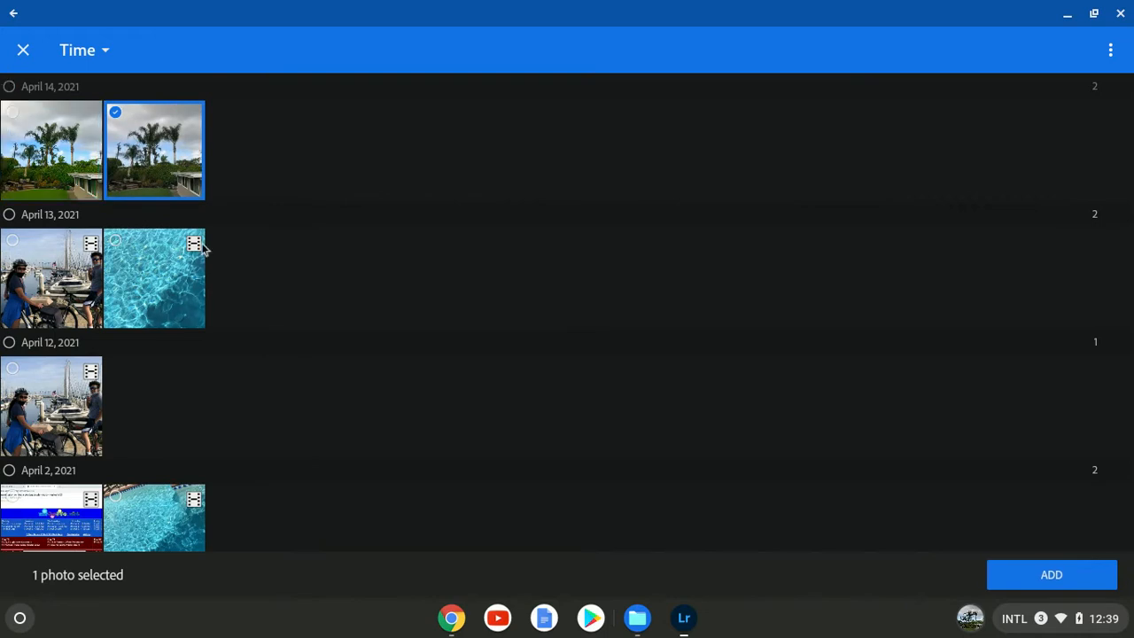
left_click(1070, 584)
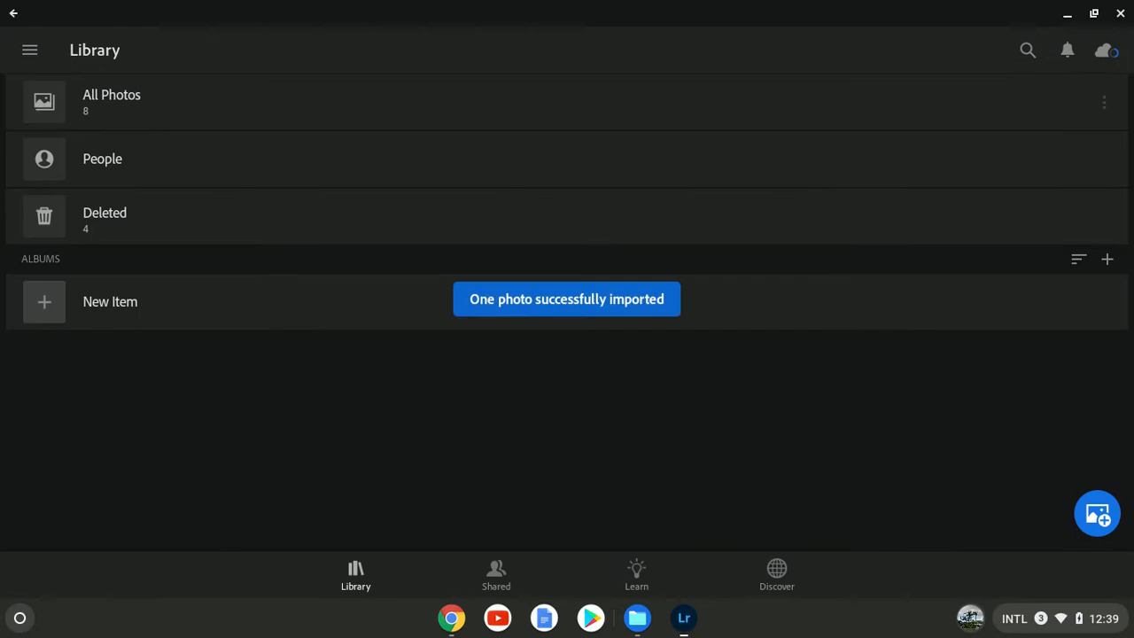
Step: Open the imported palm tree photo from All Photos and rotate it by 1.23° with the Crop tool to level the horizon
left_click(80, 105)
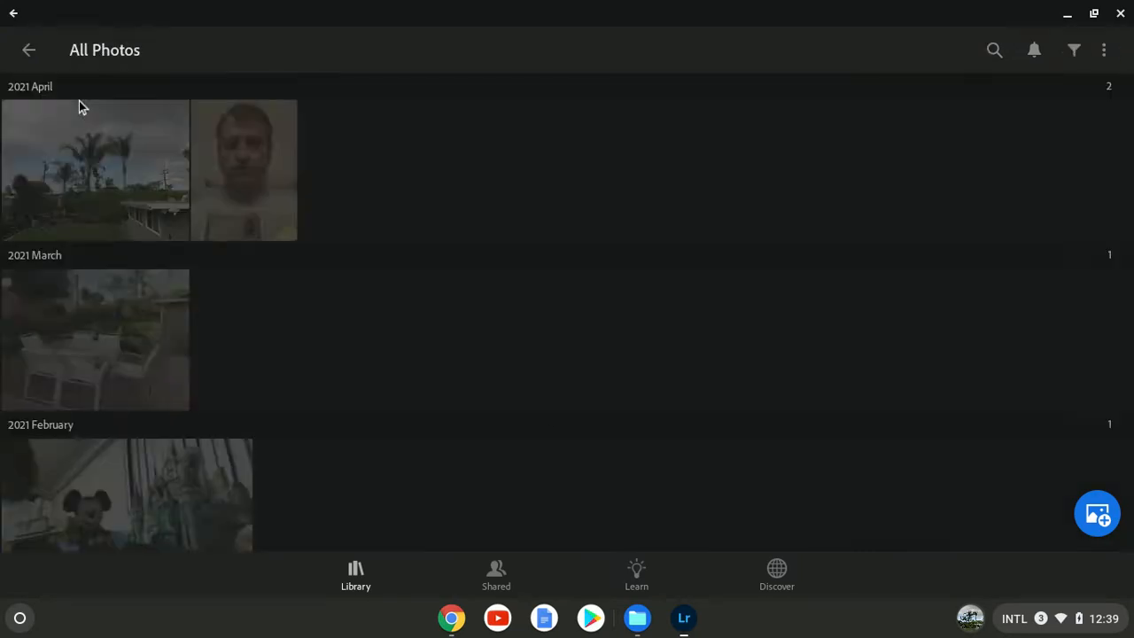
left_click(85, 165)
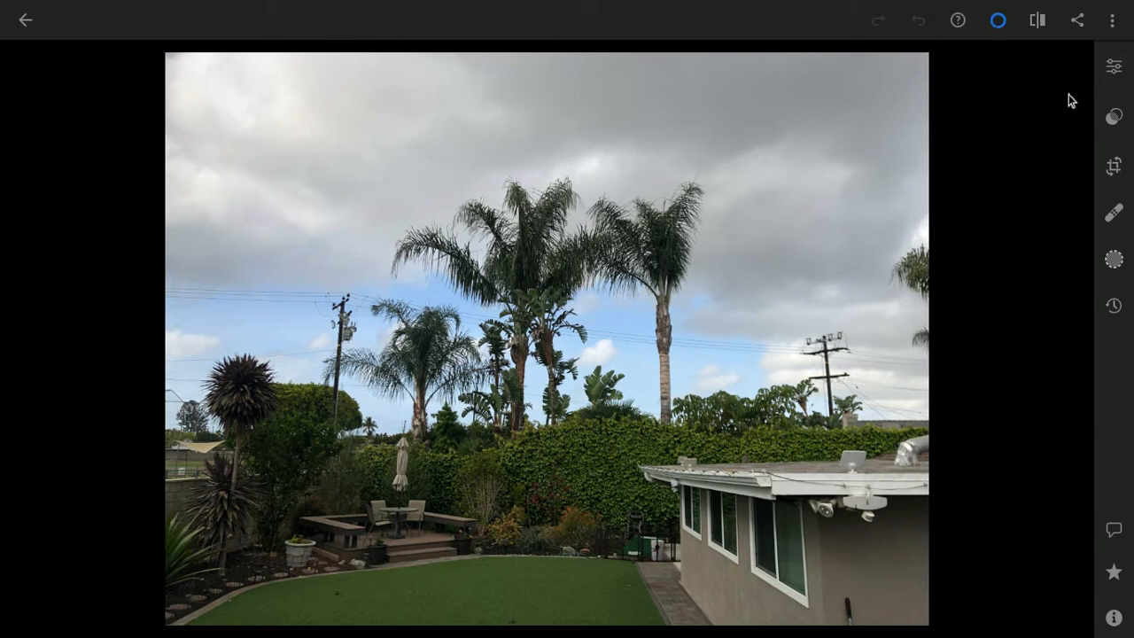
left_click(1118, 170)
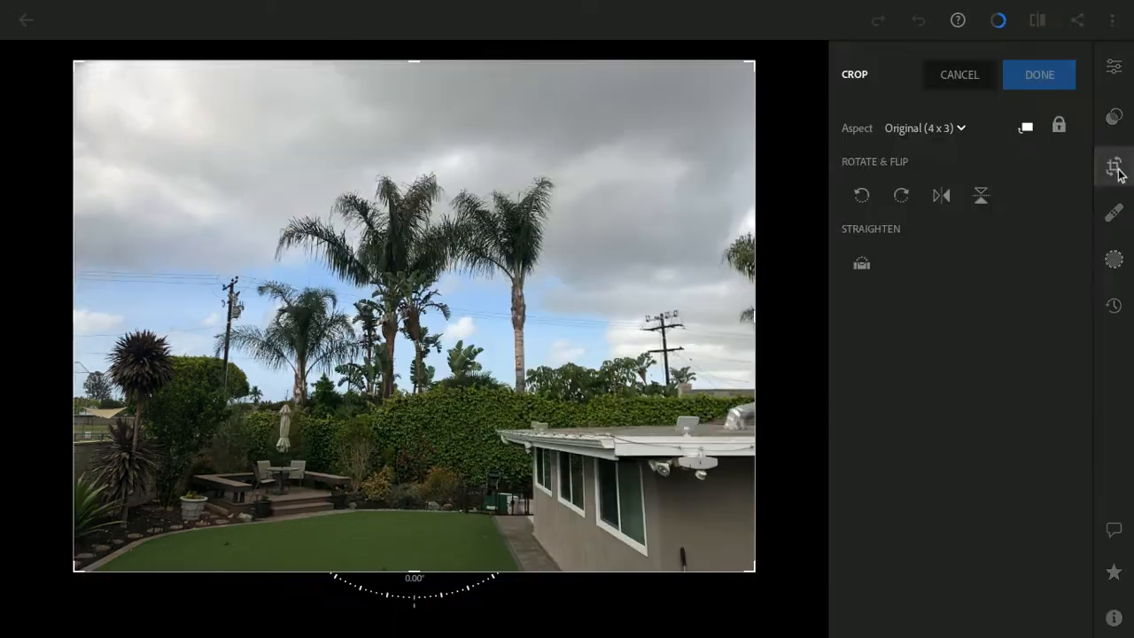
mouse_move(430, 602)
left_mouse_down()
mouse_move(407, 607)
mouse_move(440, 599)
mouse_move(419, 603)
left_mouse_up()
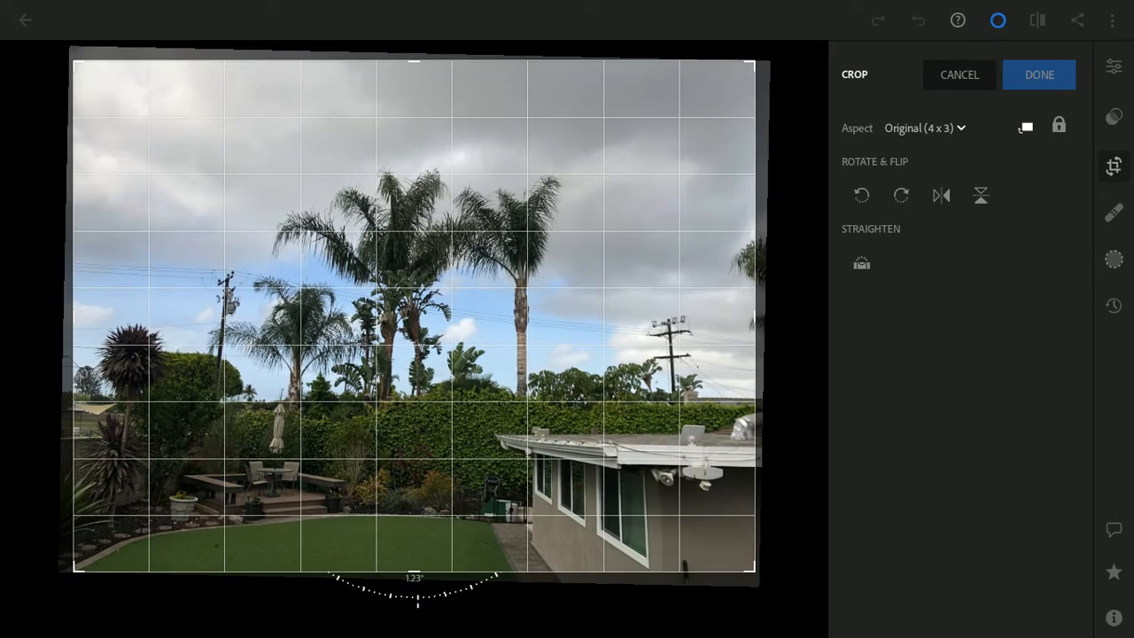
left_click_drag(419, 603, 419, 602)
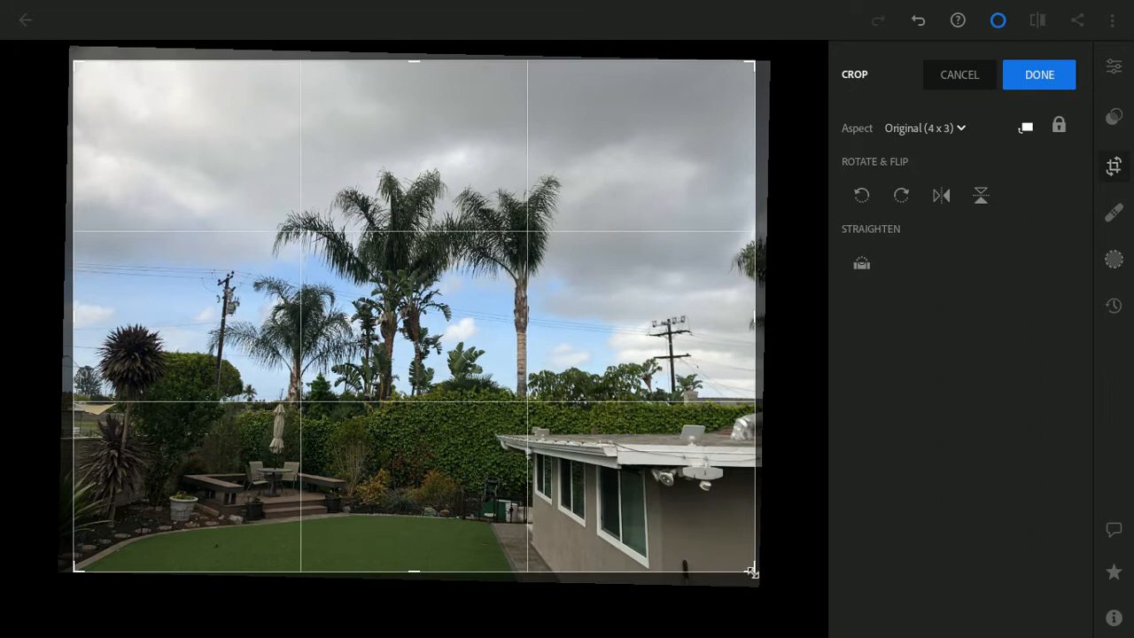
Step: Tighten the crop slightly from its lower-right corner, keeping the Original (4 x 3) aspect, and apply it
mouse_move(751, 572)
left_mouse_down()
mouse_move(620, 473)
mouse_move(684, 534)
mouse_move(736, 570)
mouse_move(752, 567)
mouse_move(736, 562)
left_mouse_up()
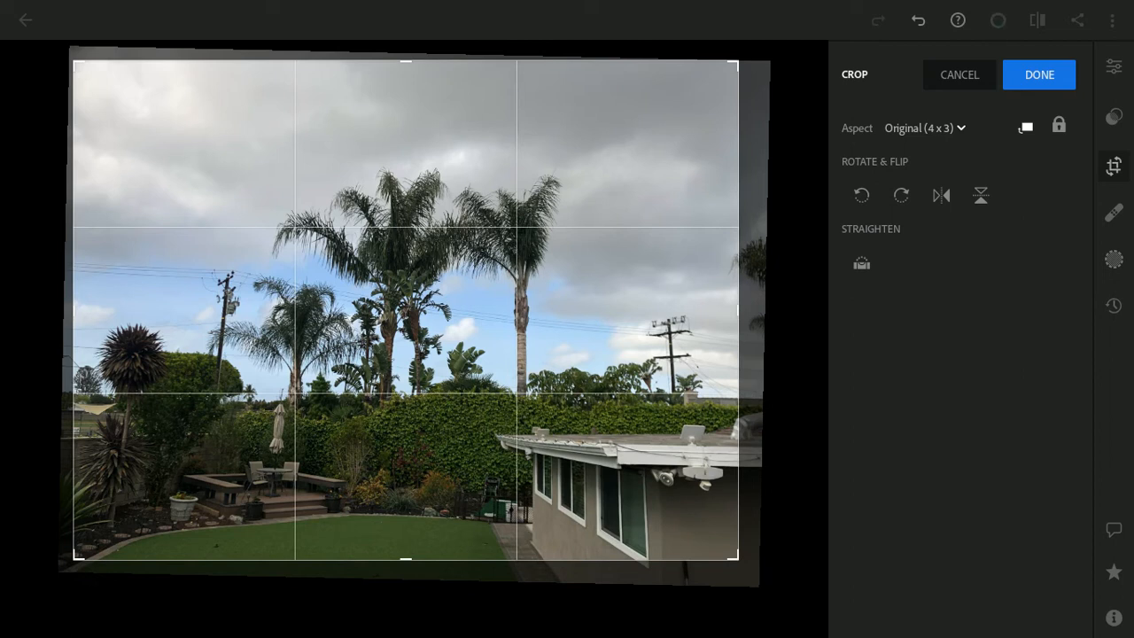
left_click_drag(735, 561, 740, 568)
left_click(1017, 79)
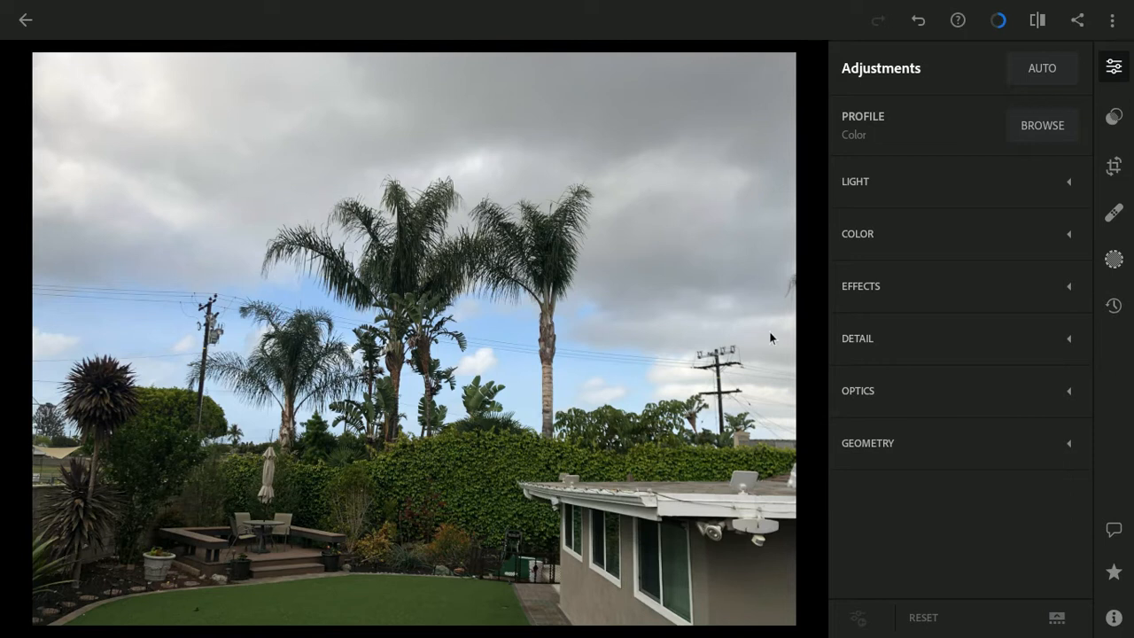
Step: Apply the automatic adjustments to the photo, and set its vibrance to 4 and saturation to 100
left_click(1049, 71)
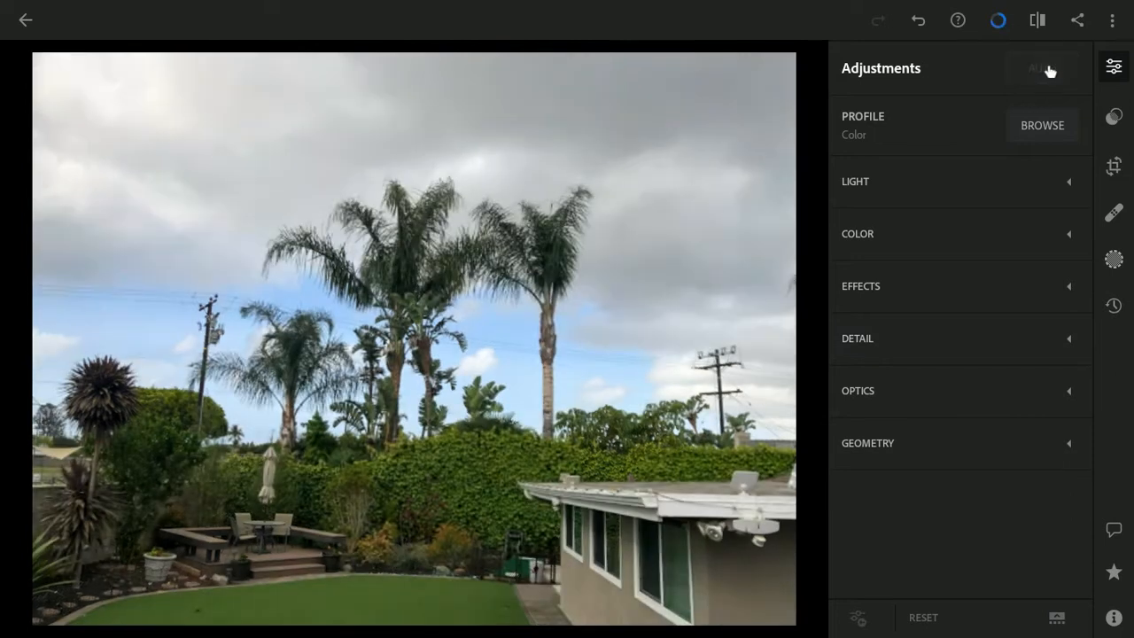
left_click(1066, 184)
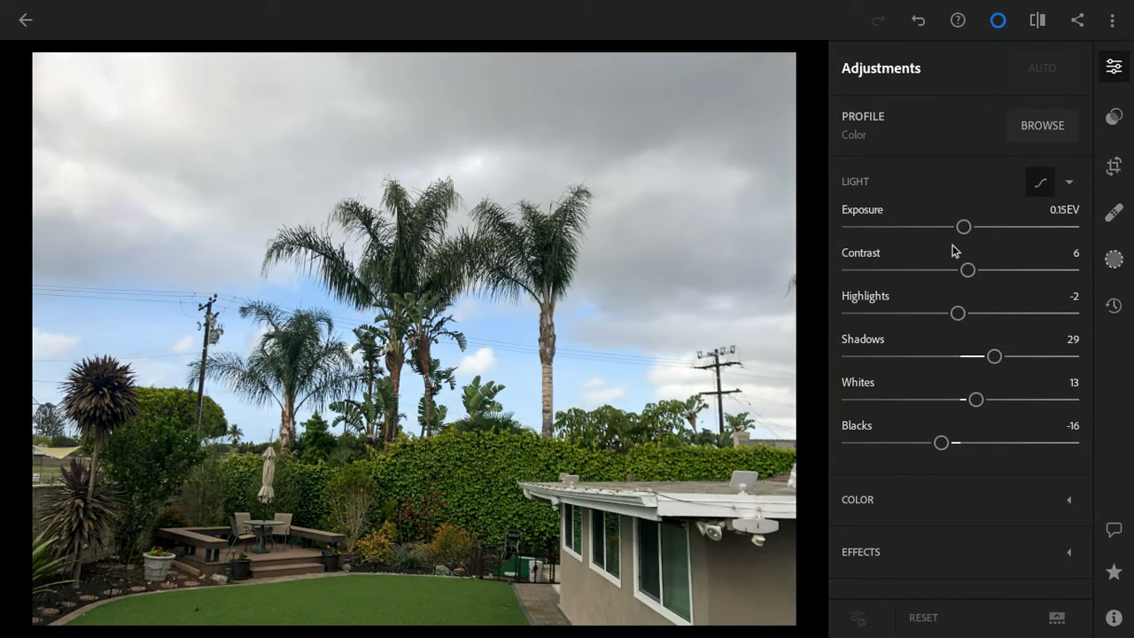
left_click(1068, 501)
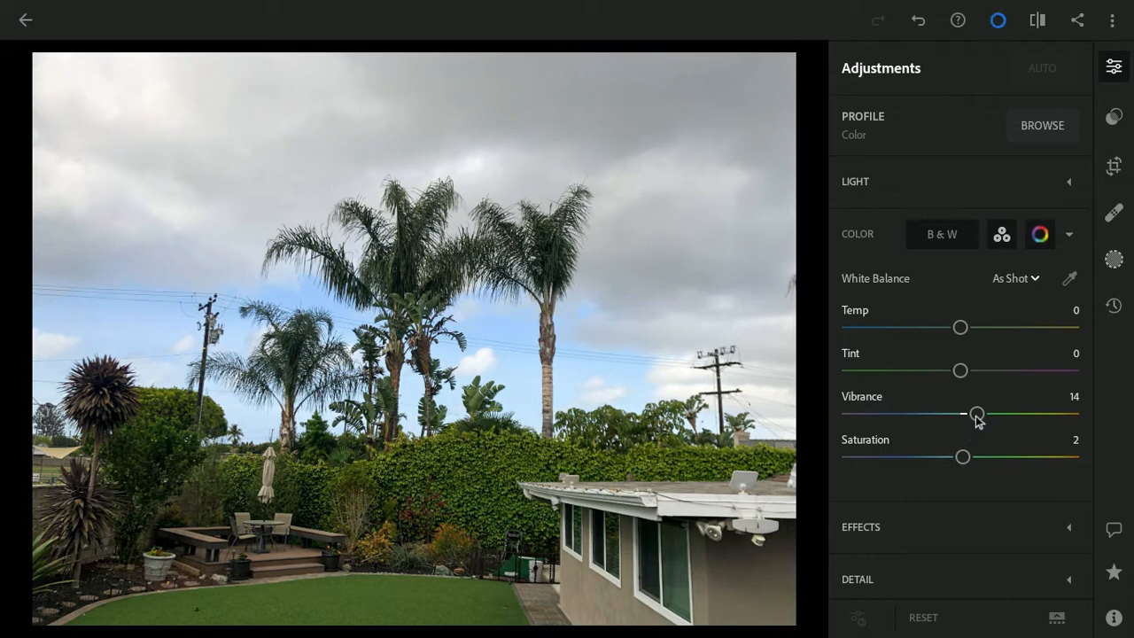
left_click_drag(977, 414, 1098, 429)
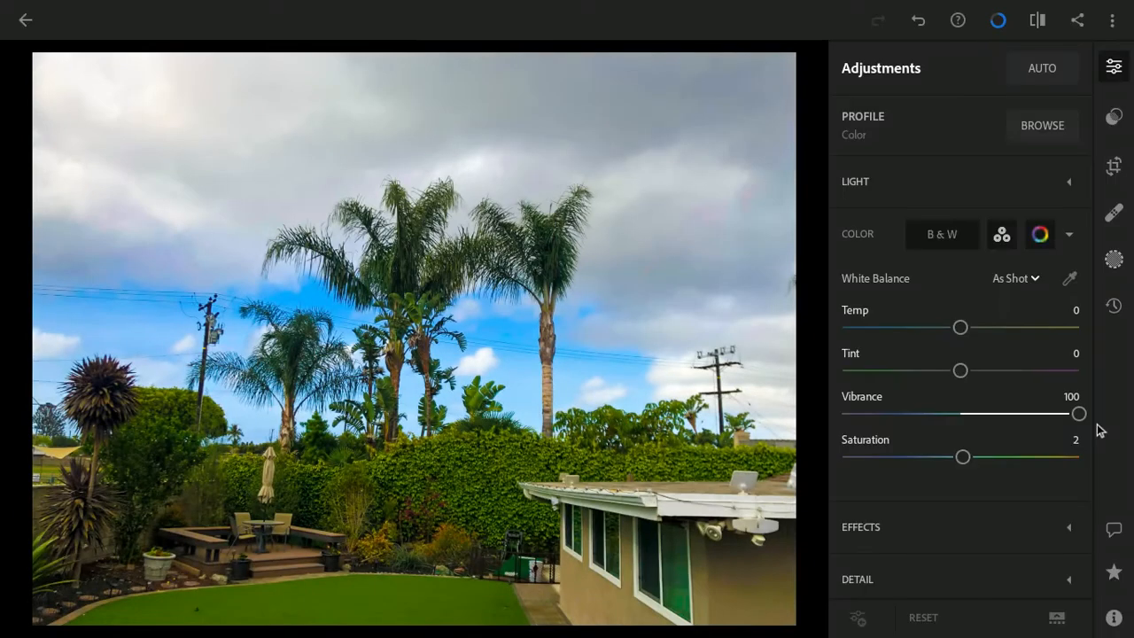
left_click_drag(1081, 414, 1108, 474)
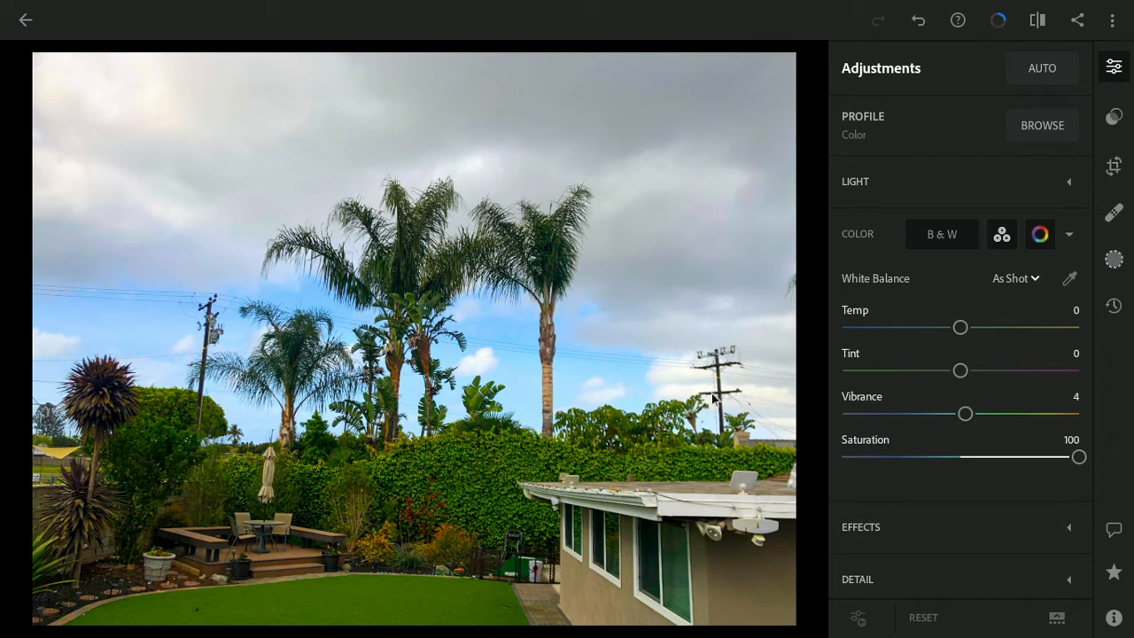
Step: Try a strong positive vignette on the photo and bring the vignette value back down to 1
scroll(939, 501, "down", 3)
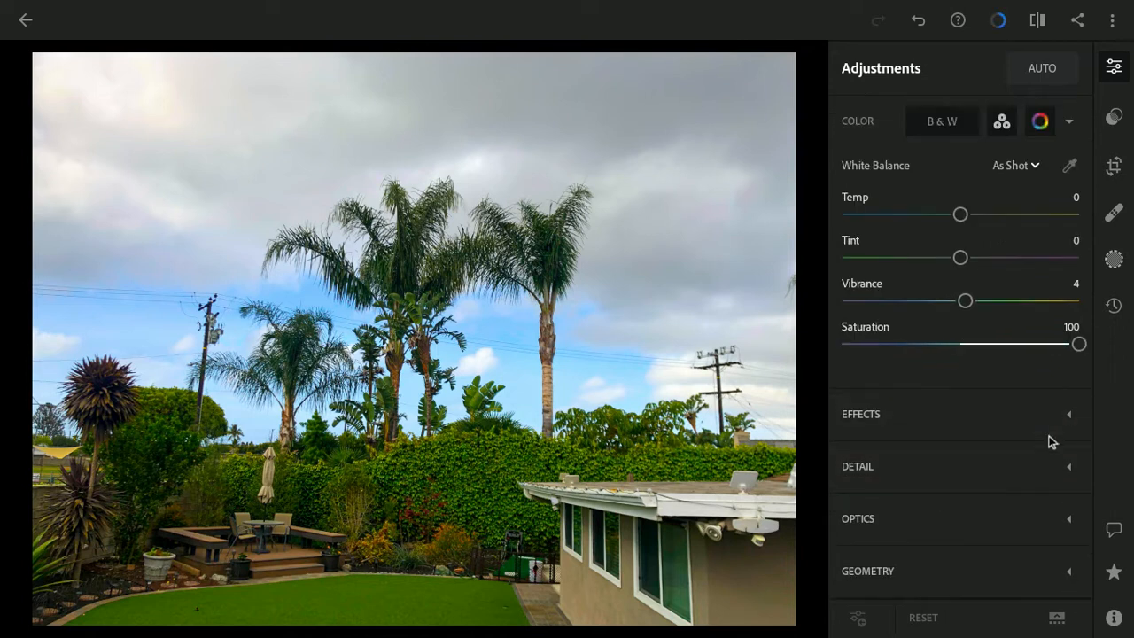
left_click(1068, 412)
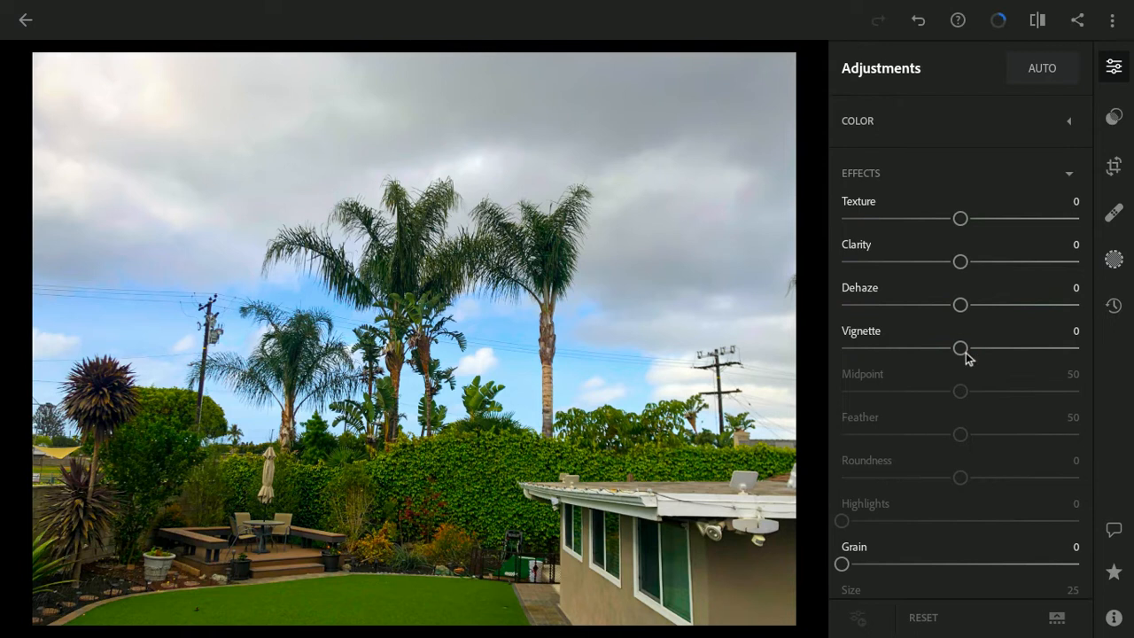
left_click_drag(964, 351, 1097, 357)
left_click_drag(1118, 359, 962, 370)
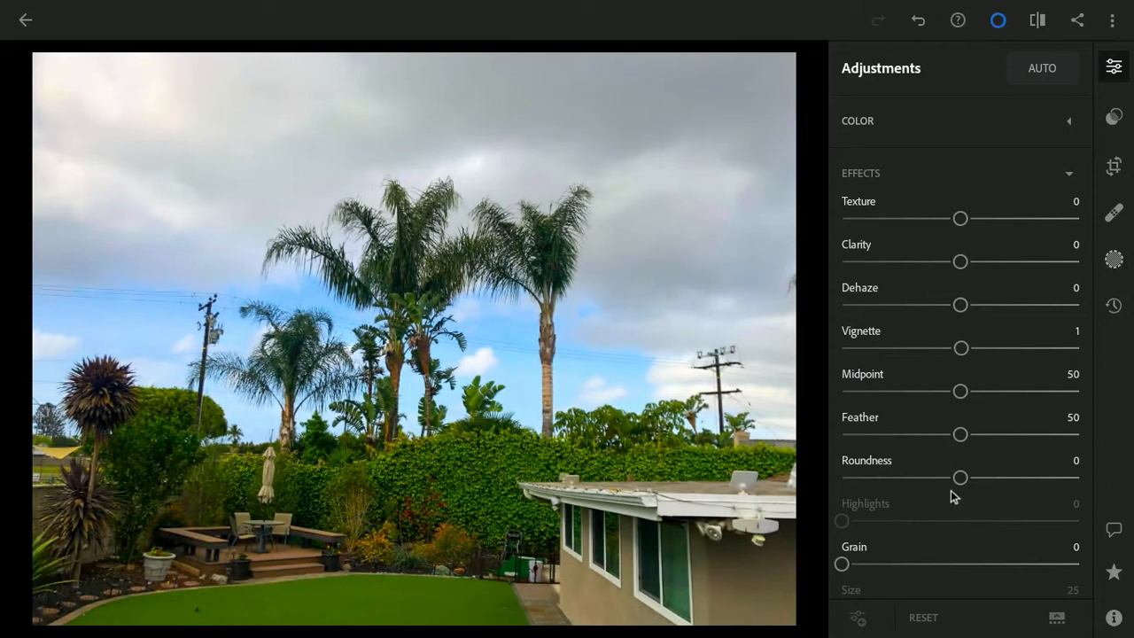
Step: Try out the grain effect on the photo and return the grain value to 0
scroll(952, 494, "down", 5)
scroll(953, 478, "down", 1)
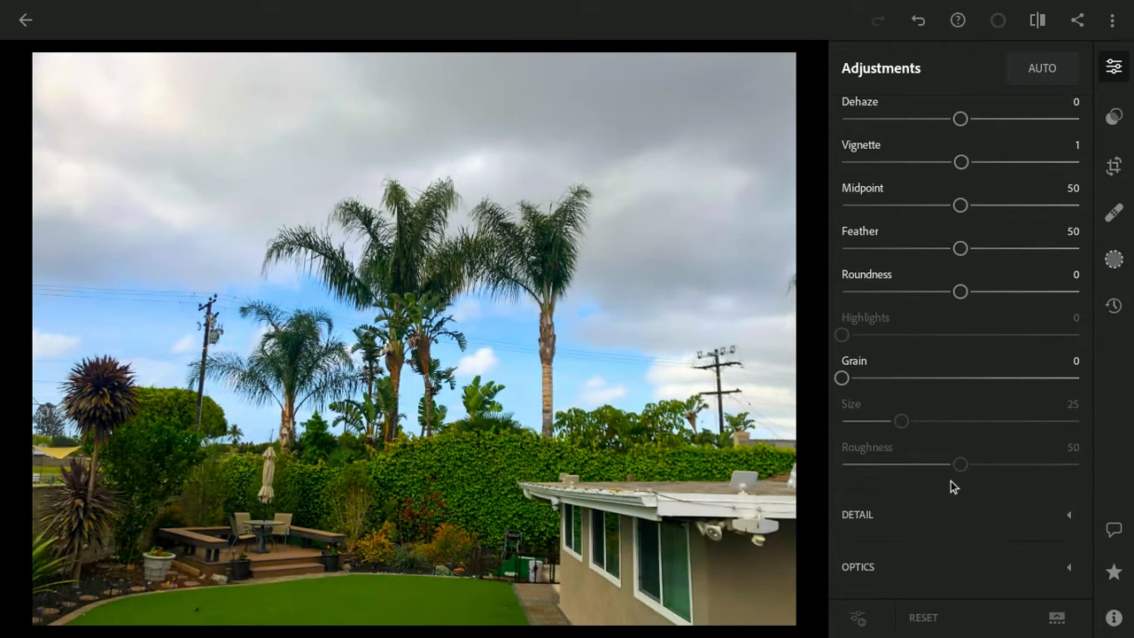
scroll(948, 486, "down", 1)
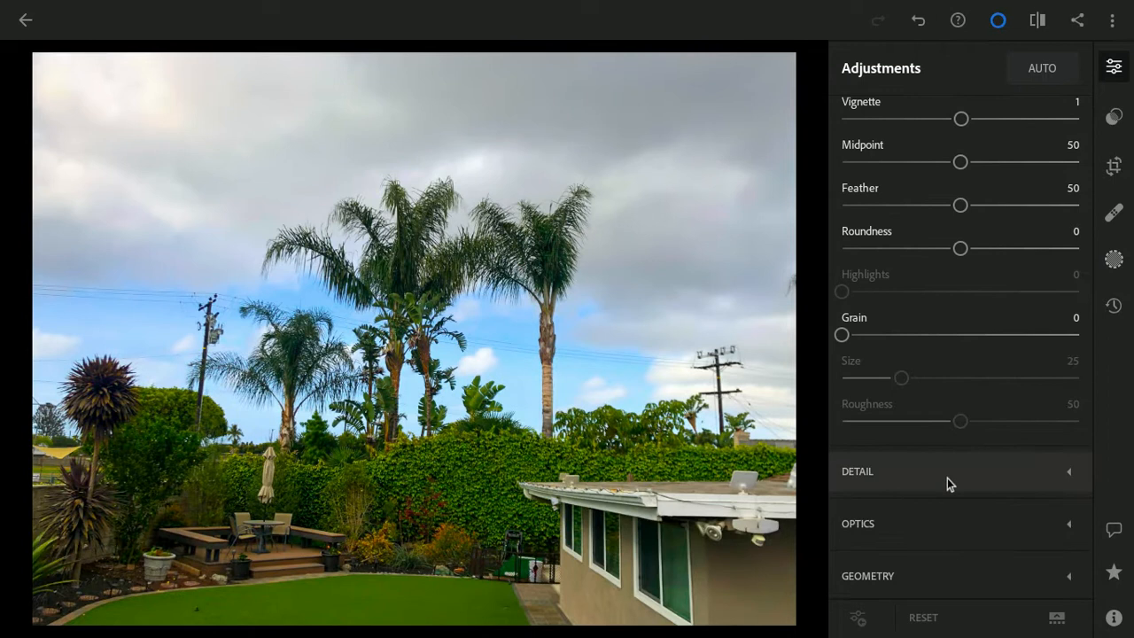
left_click_drag(844, 335, 868, 393)
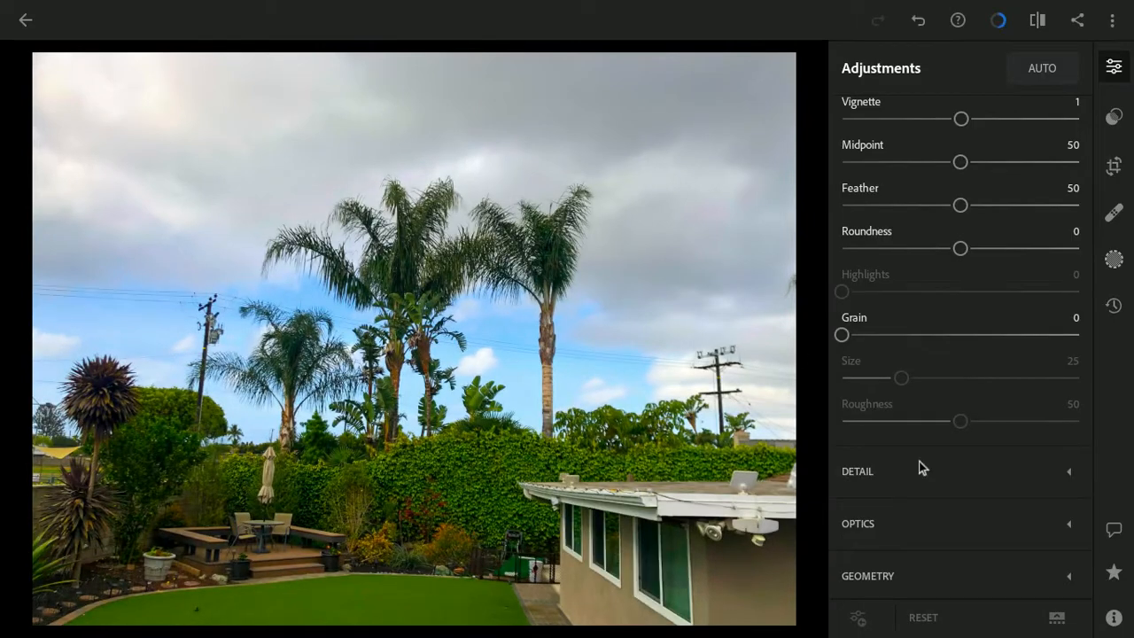
Step: Set the photo's geometry distortion to 100
scroll(927, 482, "down", 1)
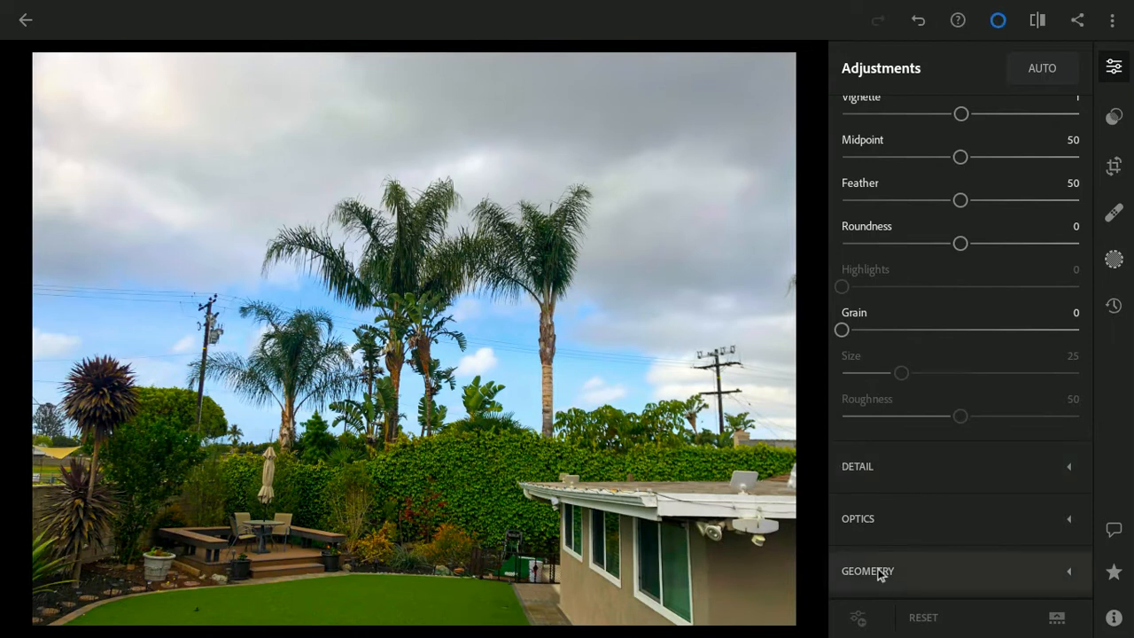
left_click(1064, 574)
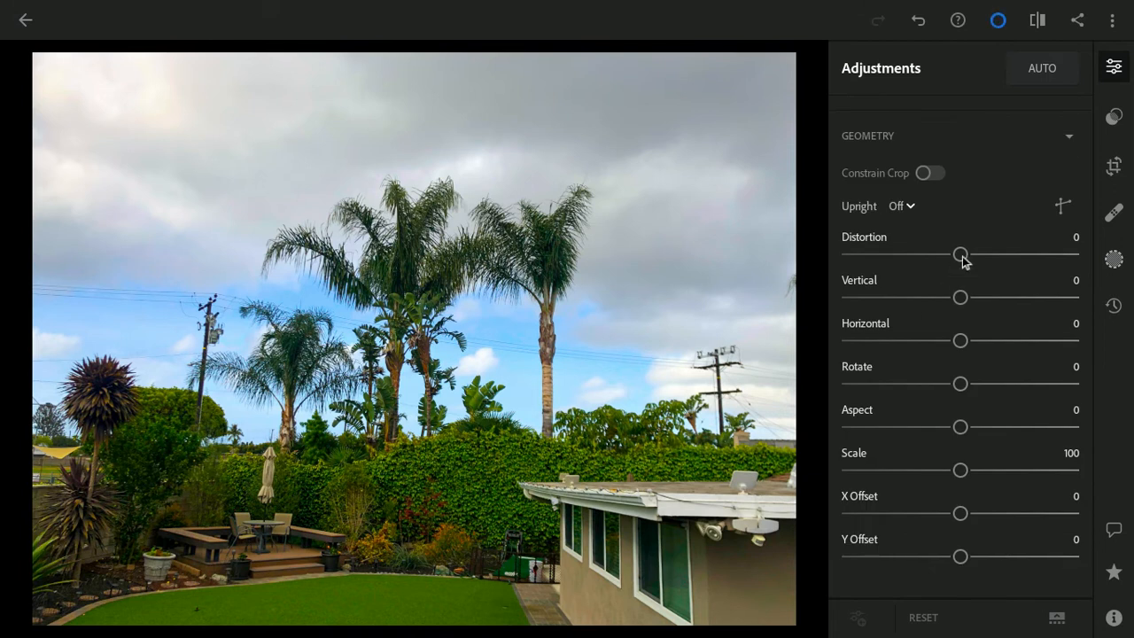
left_click_drag(964, 255, 1124, 273)
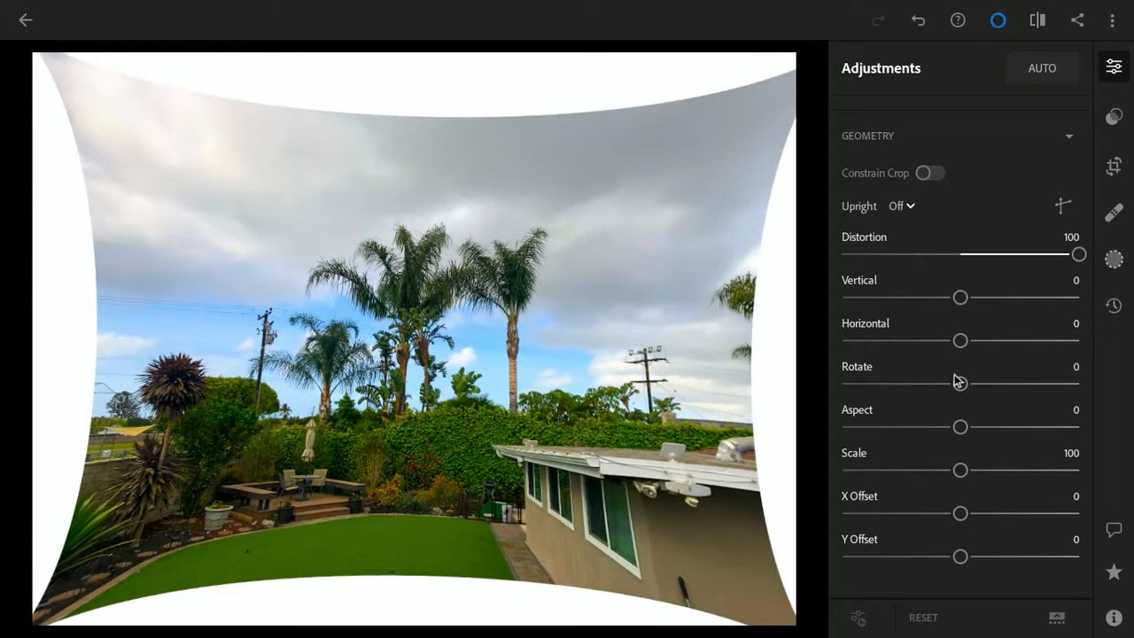
Step: Set the photo's geometry distortion to -3 and collapse the geometry settings
left_click_drag(1078, 256, 962, 260)
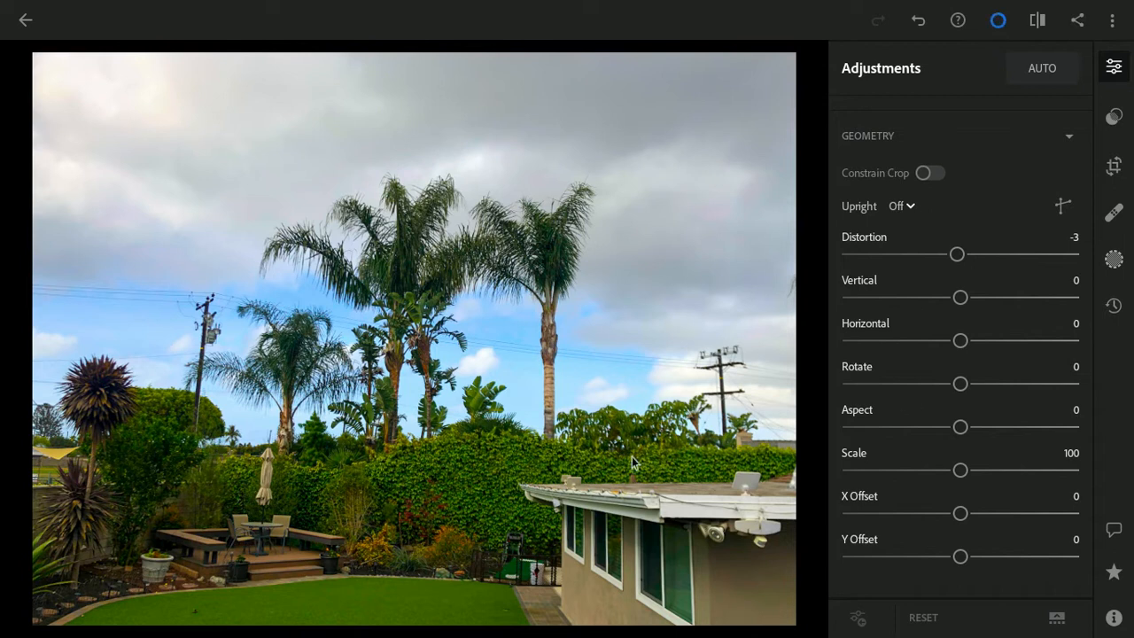
left_click(1065, 136)
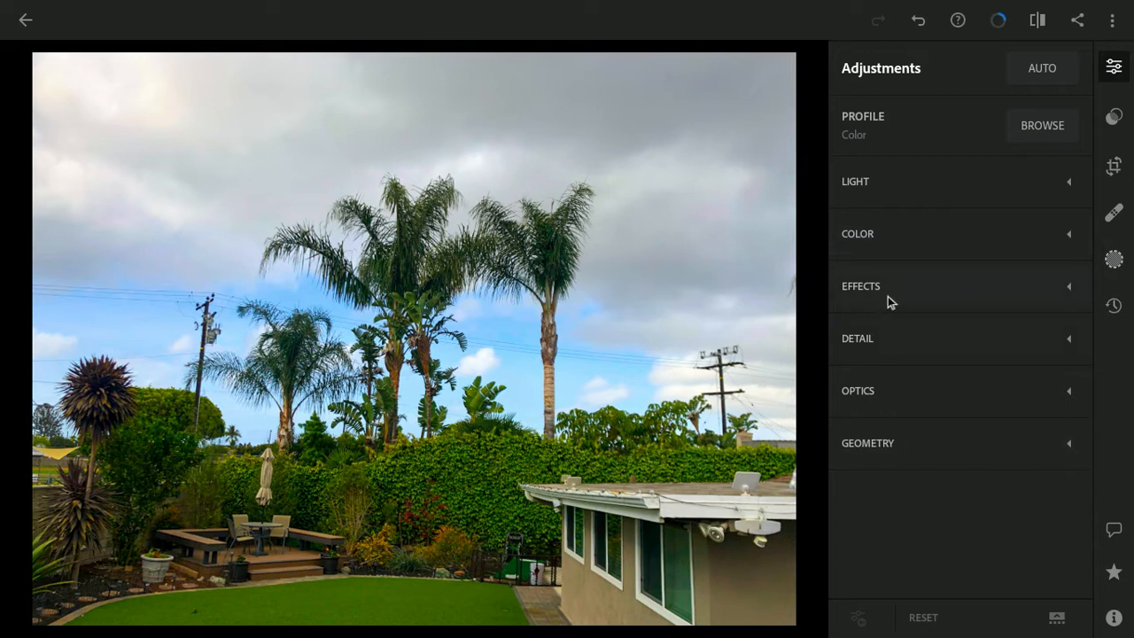
Step: Share the edited photo out as a file named april1, saved in the Downloads folder
left_click(1078, 20)
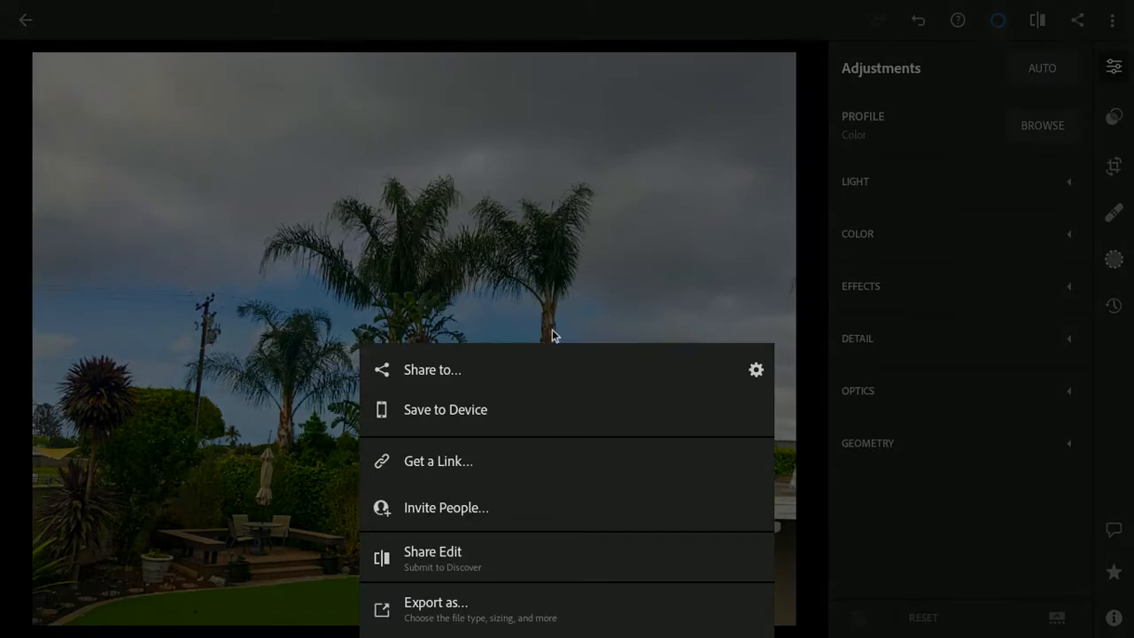
left_click(403, 372)
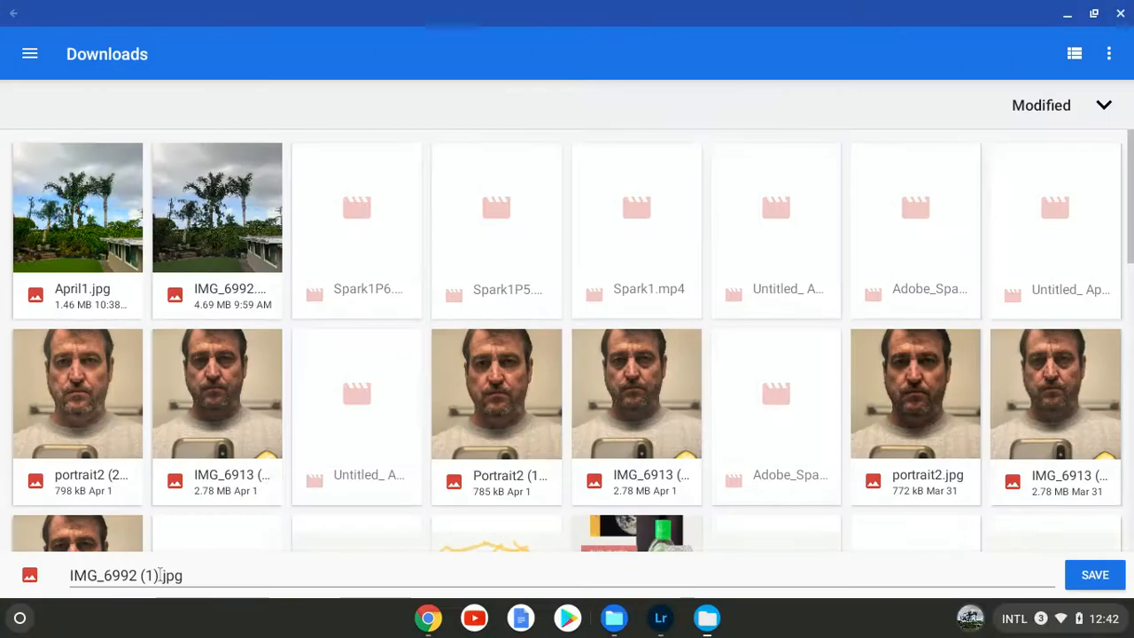
left_click(235, 574)
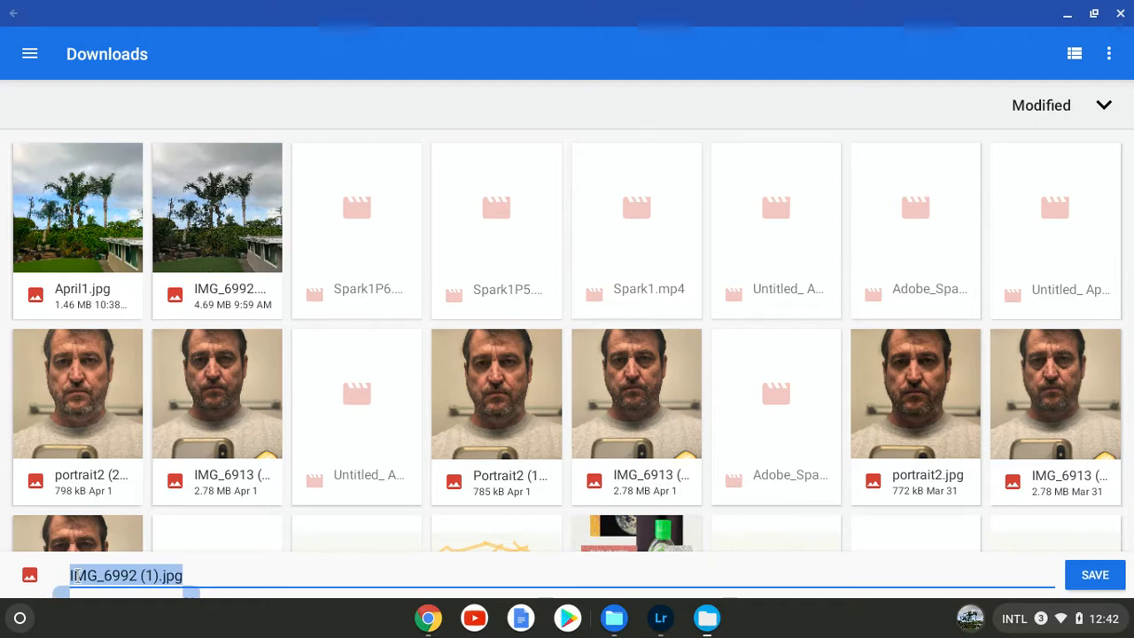
left_click(238, 573)
left_click_drag(230, 573, 71, 576)
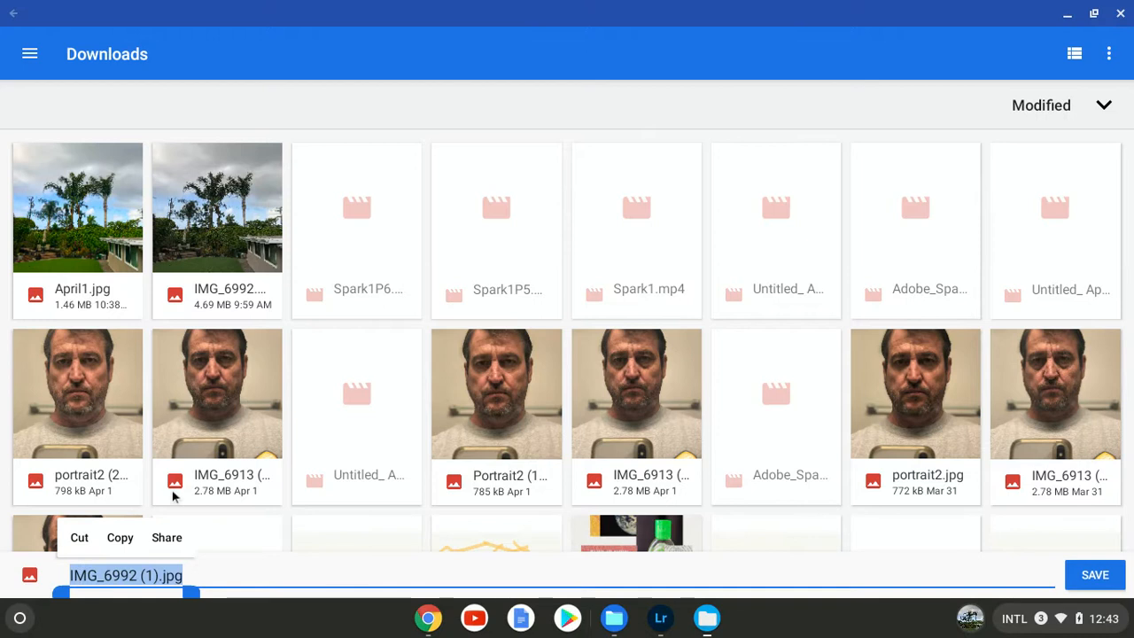
type("april1")
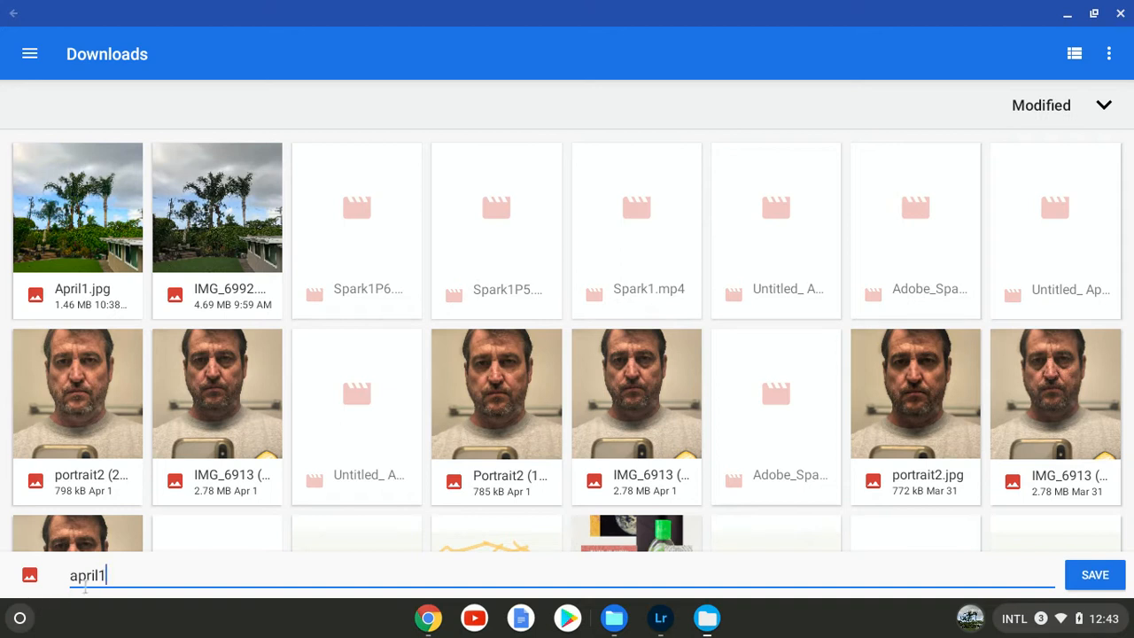
left_click(1095, 576)
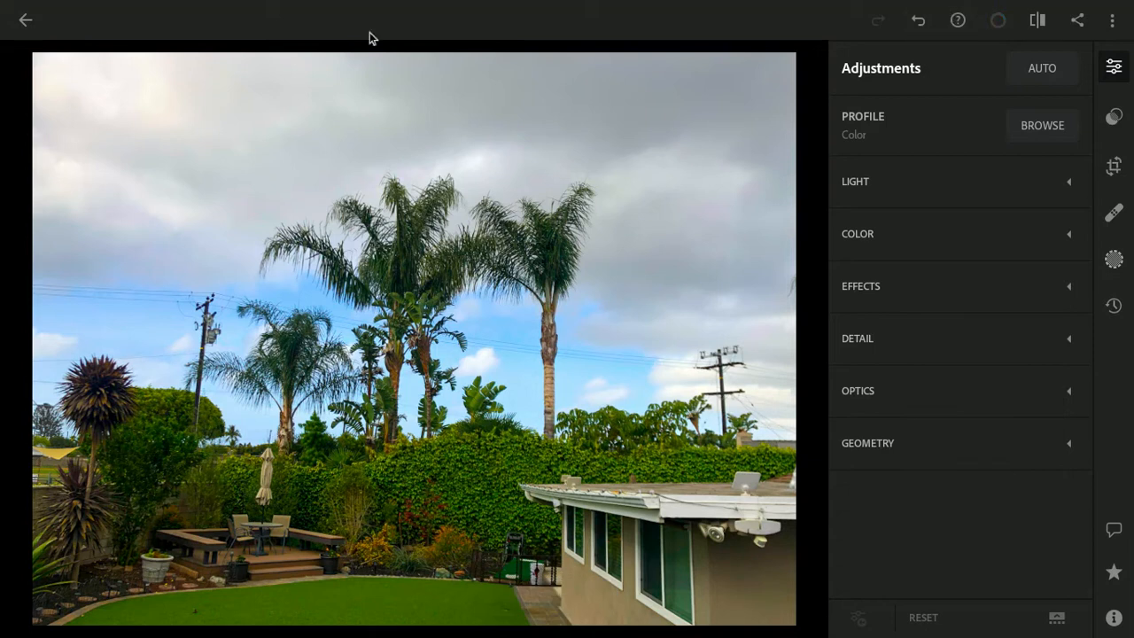
Step: Leave the photo editor and return to the April Photo Challenge assignment page in Chrome
left_click(1113, 19)
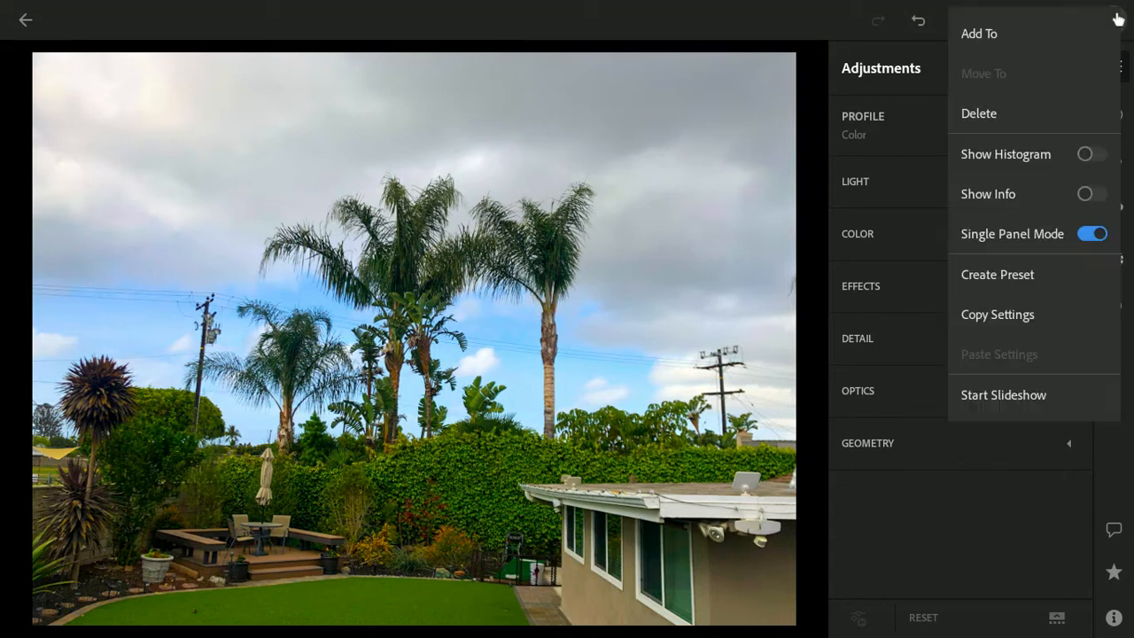
left_click(12, 18)
left_click(22, 20)
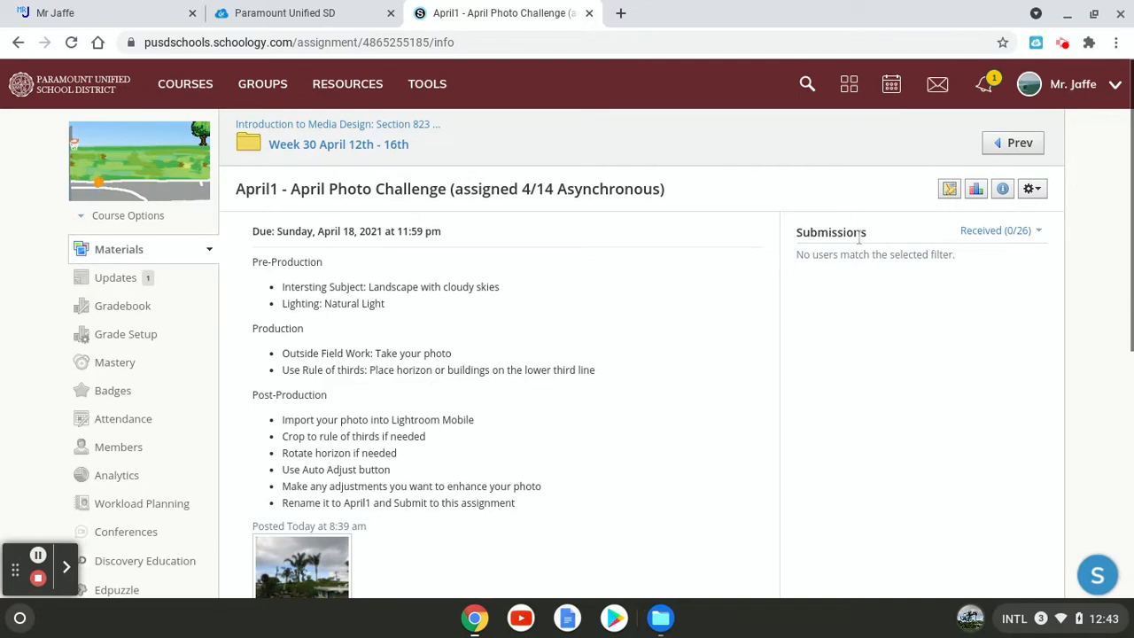
Step: Switch to the Files app, check the Images list for the saved april1 photo, and close the window
left_click(575, 618)
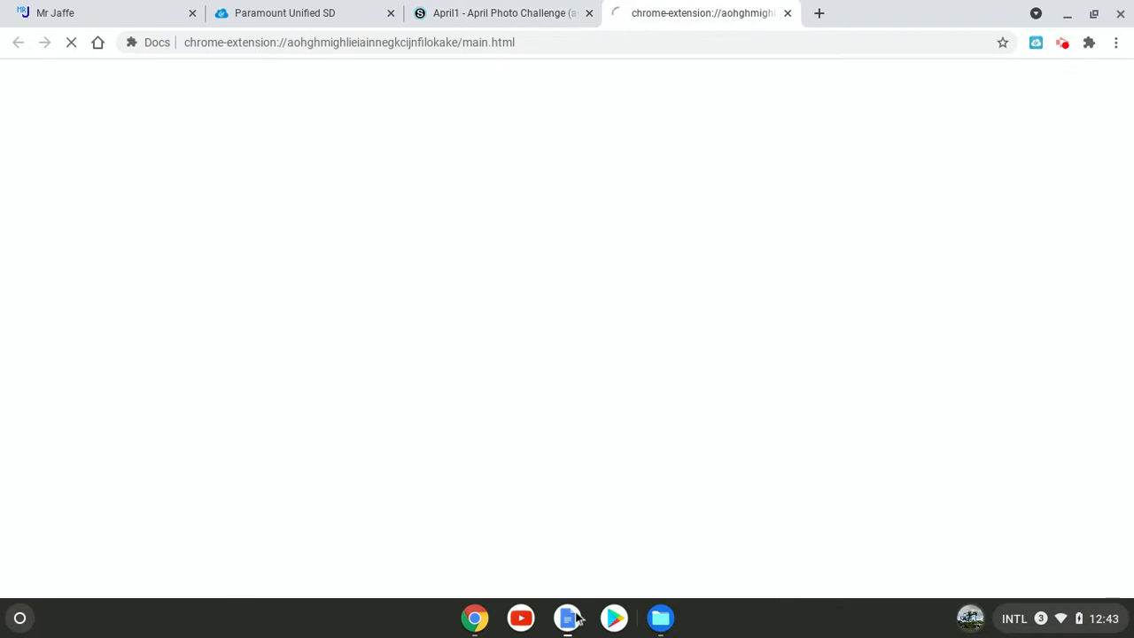
left_click(787, 12)
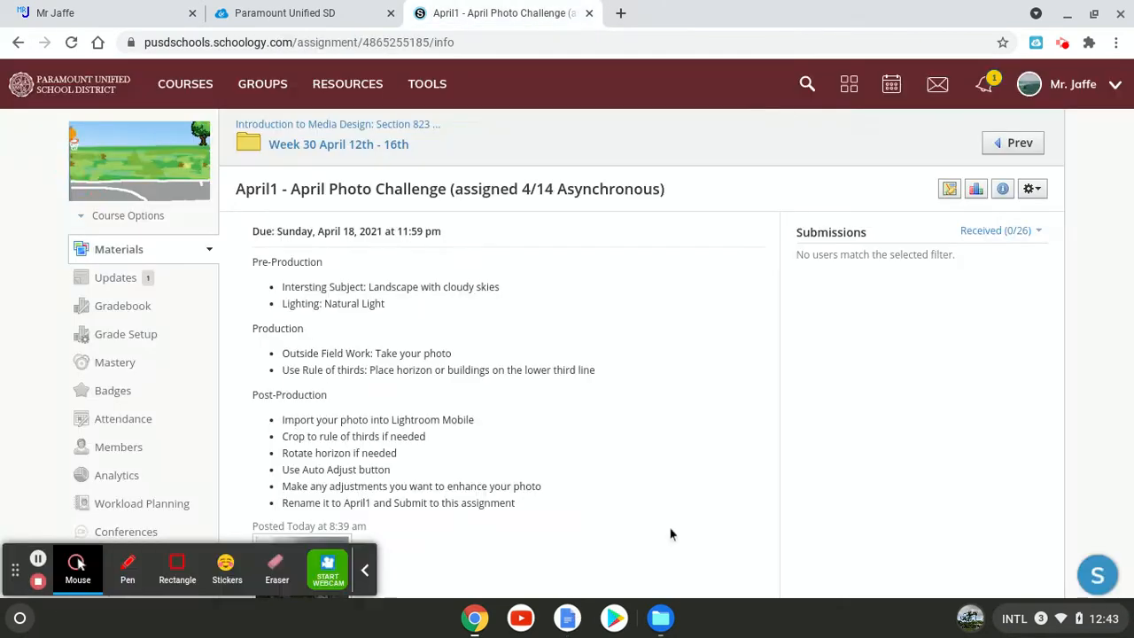
left_click(660, 618)
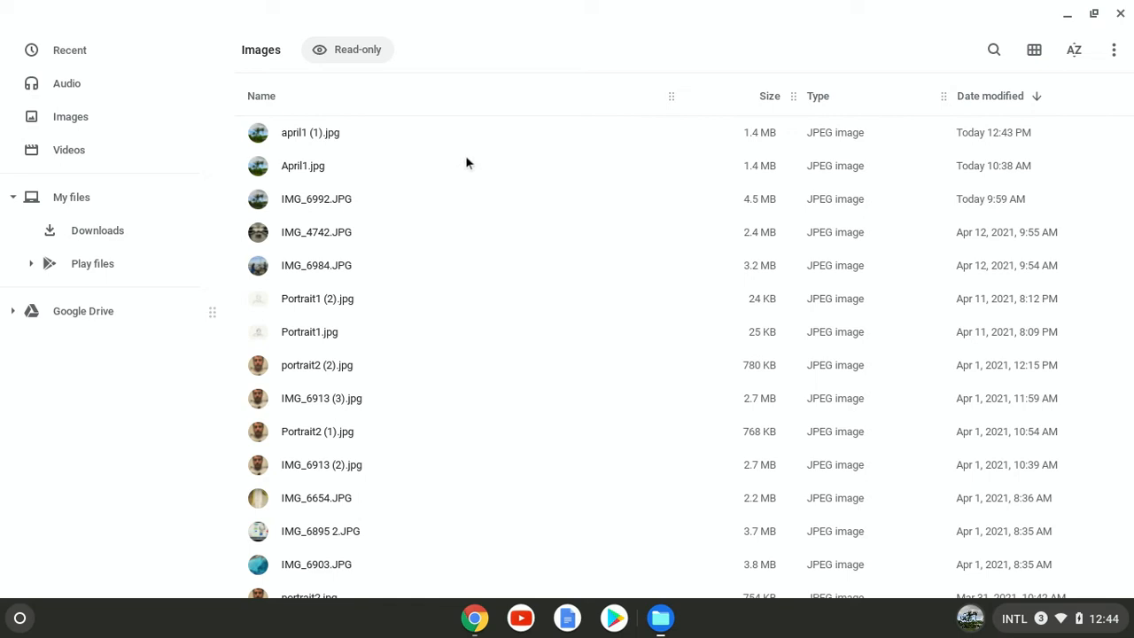
left_click(1121, 14)
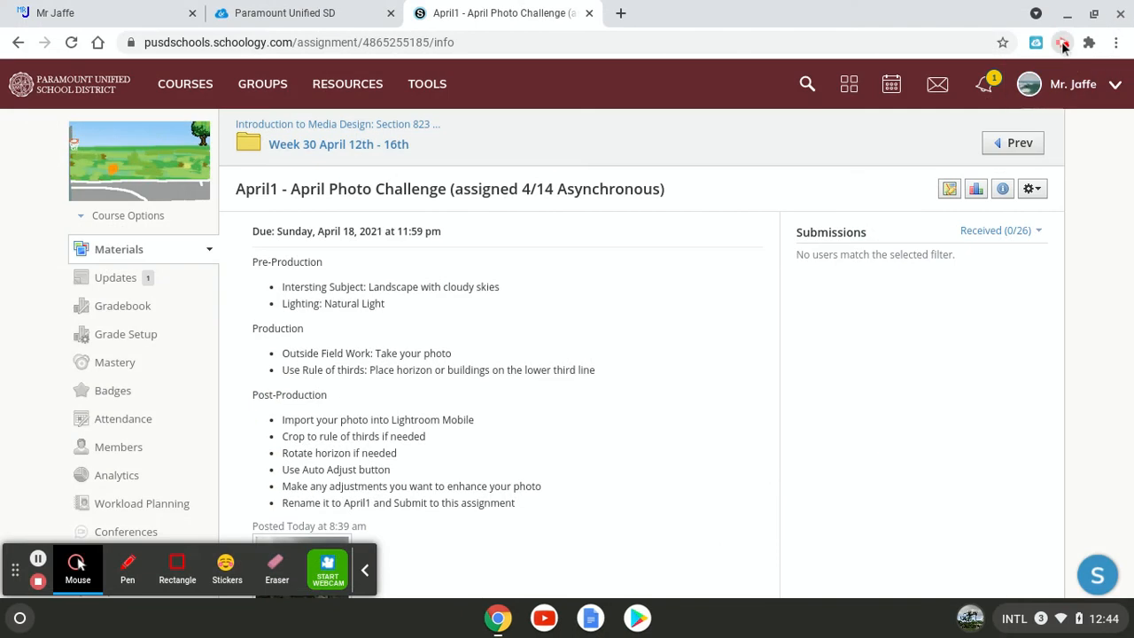
left_click(1063, 45)
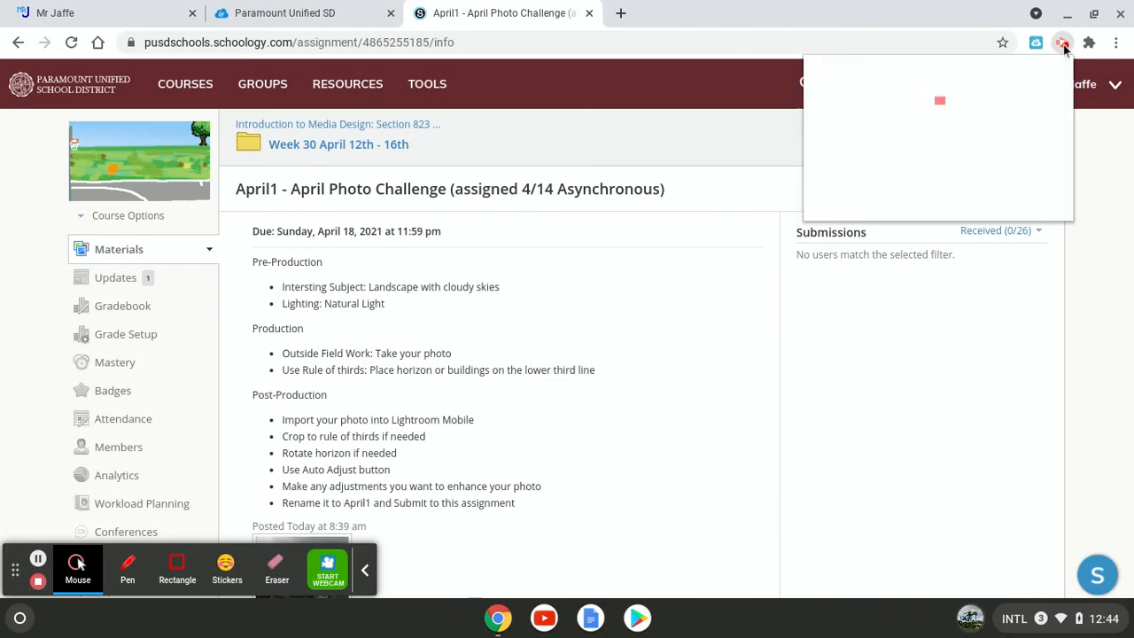